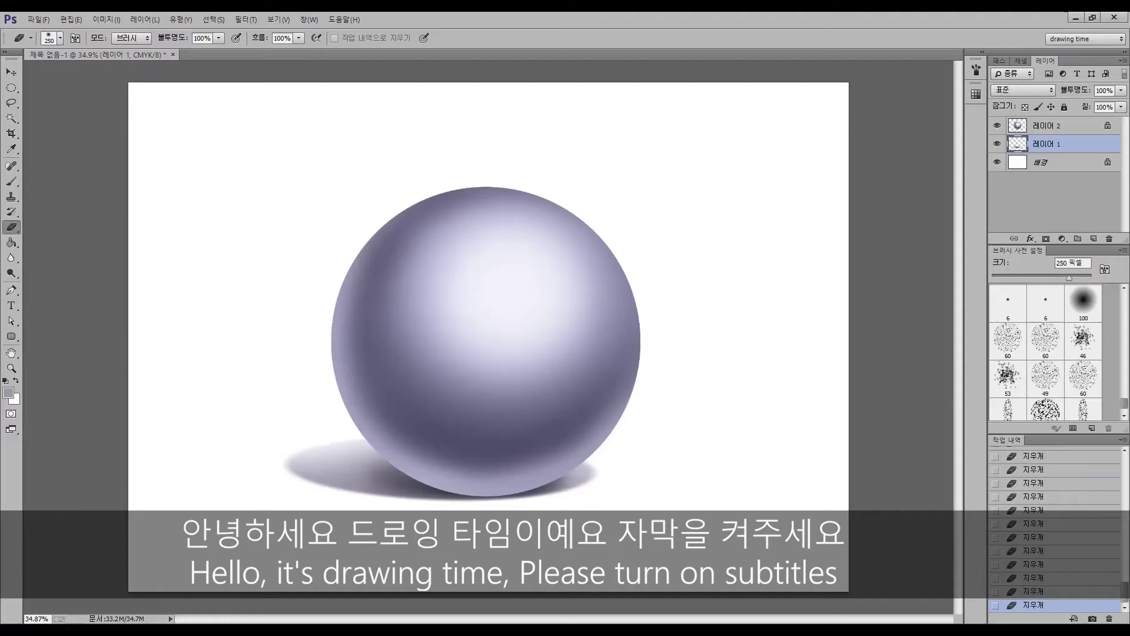
Make 레이어 2 active in the wireframe globe reference document
key(alt+bracketright)
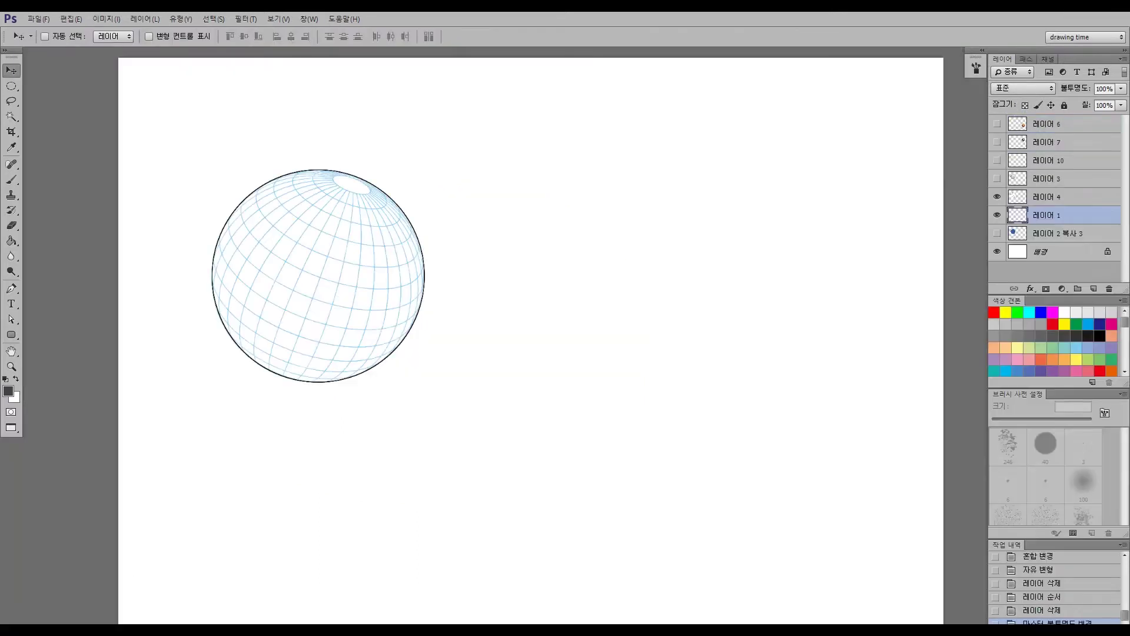
Add a new layer, paint a green downward arrow on the globe, then erase it
click(1094, 289)
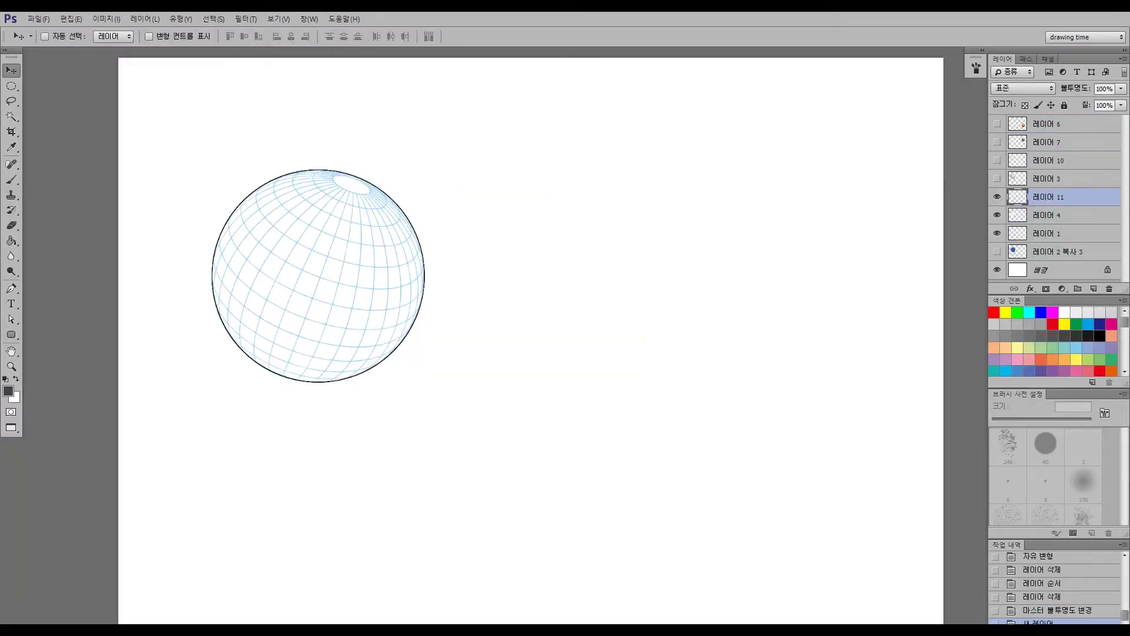
click(1112, 359)
key(b)
mouse_move(372, 209)
mouse_down()
mouse_move(381, 295)
mouse_move(397, 292)
mouse_up()
drag(334, 190, 250, 228)
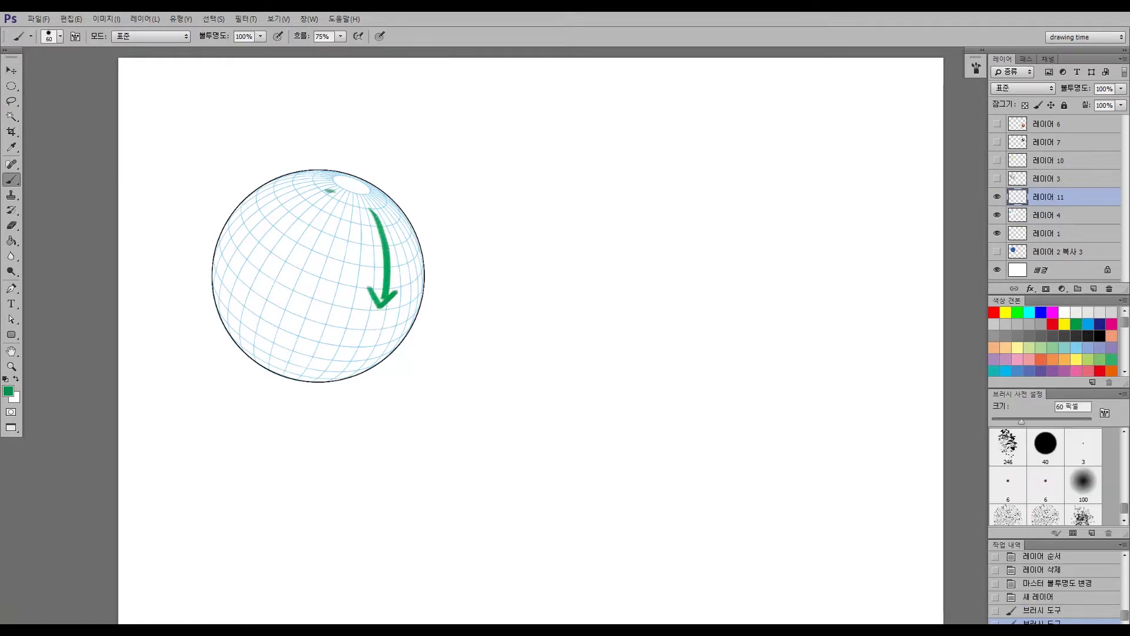
key(ctrl+a)
key(Delete)
key(ctrl+d)
Add another empty layer, hide layers 11, 12 and 4, and show layer 3
key(ctrl+shift+alt+n)
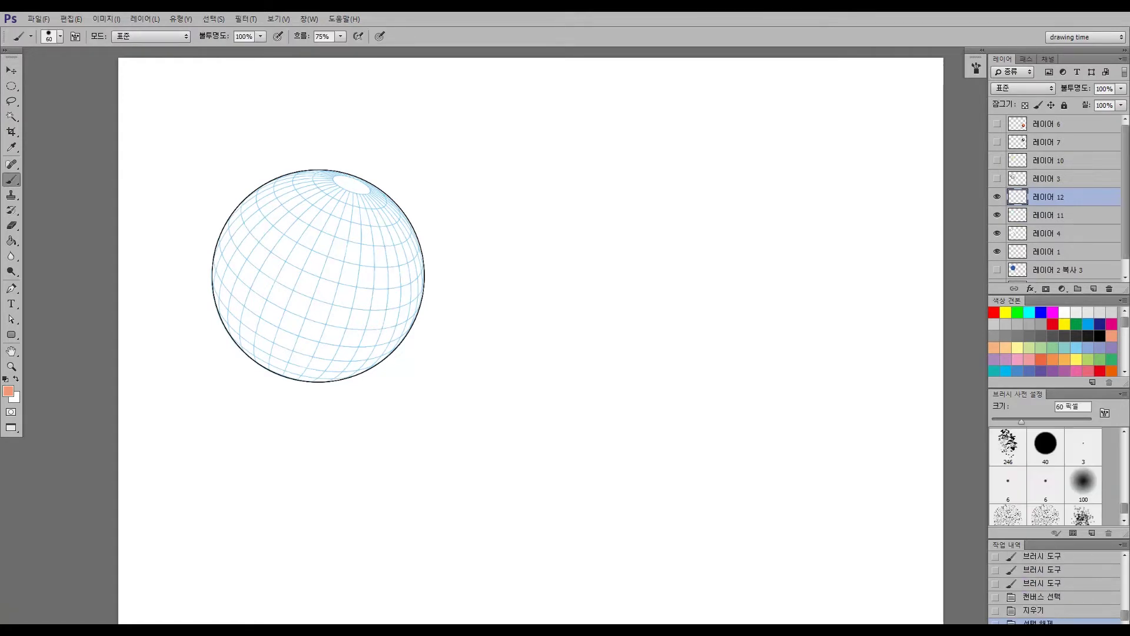
drag(997, 197, 997, 234)
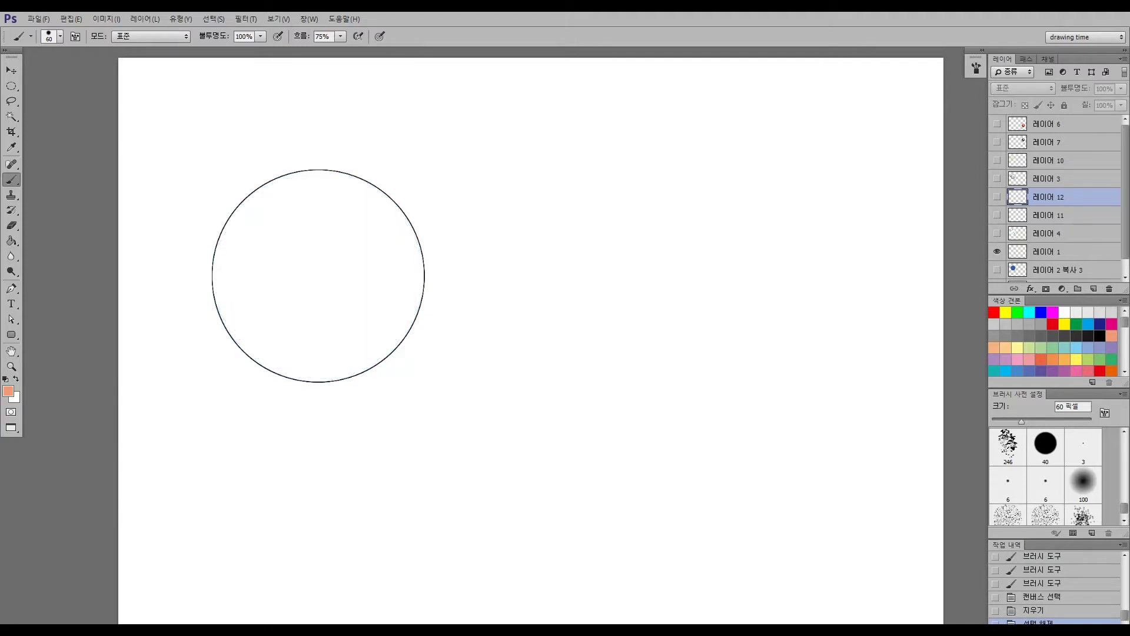
click(996, 178)
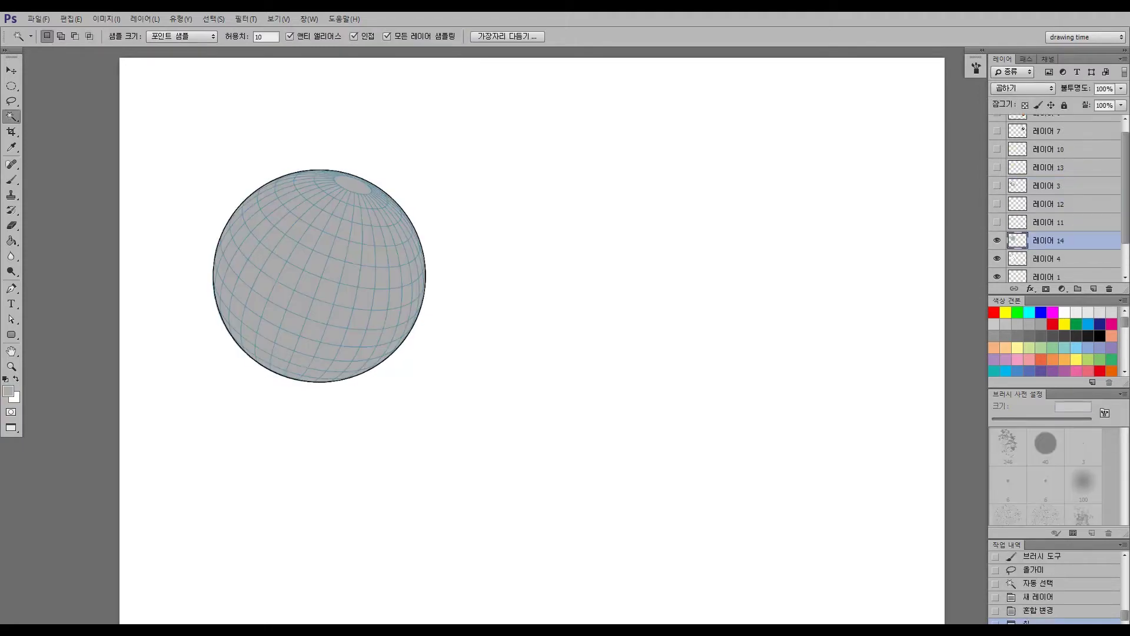
Shade the grey sphere's lower band, left side and rim darker with a soft brush
key(b)
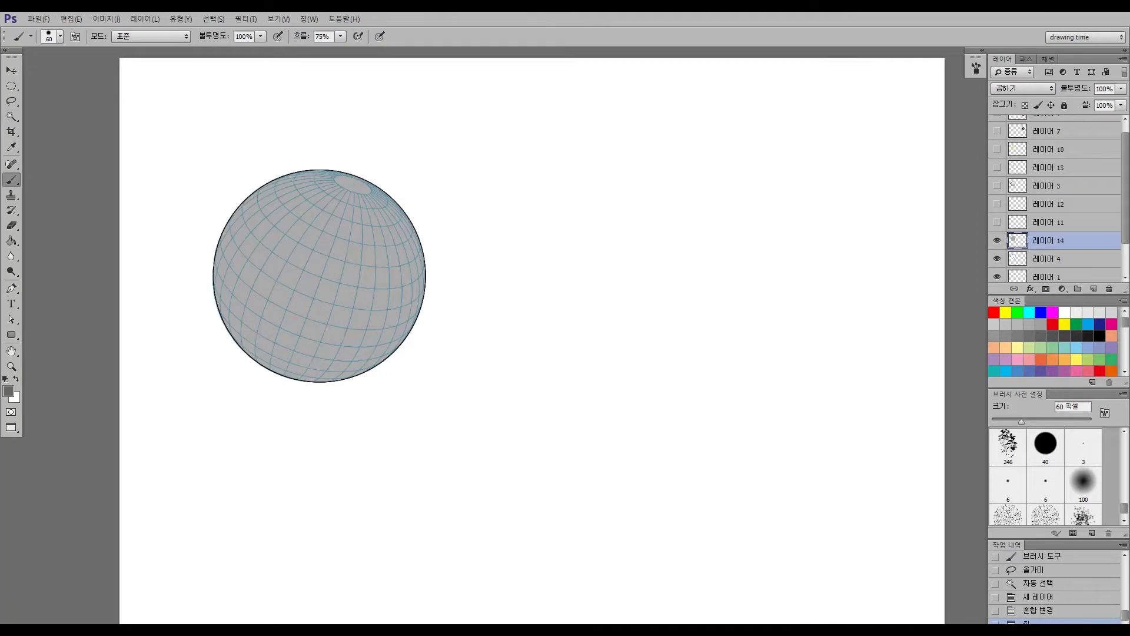
drag(224, 330, 389, 353)
mouse_move(412, 283)
mouse_down()
mouse_move(236, 236)
mouse_move(377, 353)
mouse_up()
key(bracketleft)
mouse_move(224, 235)
mouse_down()
mouse_move(277, 336)
mouse_move(412, 348)
mouse_up()
drag(230, 194, 265, 259)
drag(412, 241, 412, 306)
drag(236, 218, 353, 177)
Brighten the sphere's upper centre and left edge with light grey strokes
alt+click(330, 247)
mouse_move(227, 230)
mouse_down()
mouse_move(330, 371)
mouse_move(406, 347)
mouse_up()
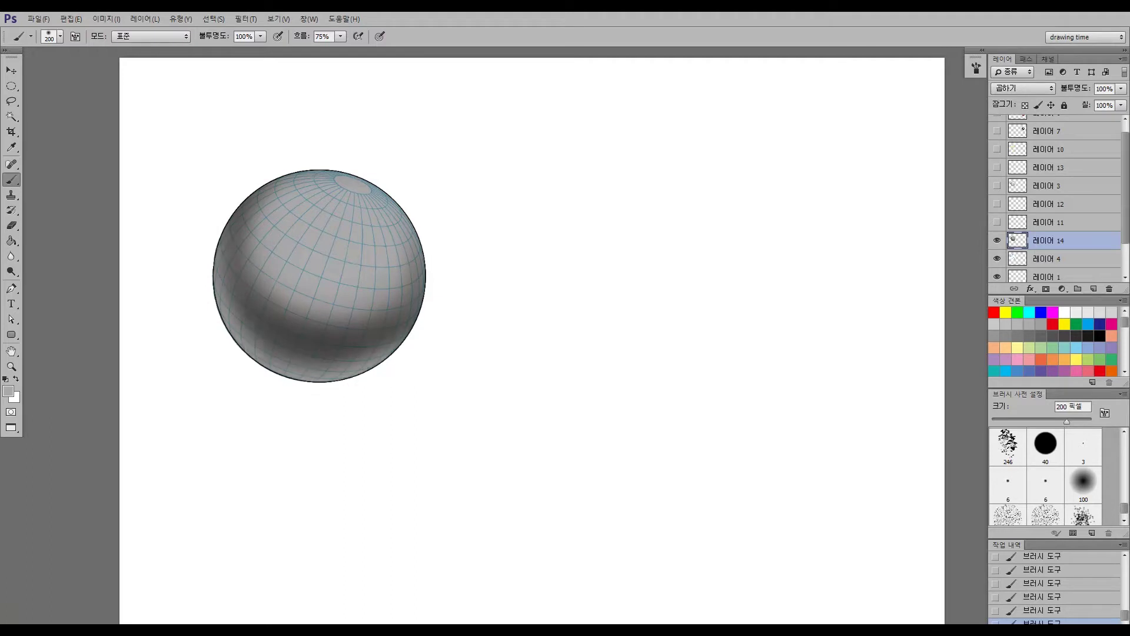
key(bracketright)
drag(265, 194, 382, 306)
drag(306, 177, 407, 318)
drag(312, 212, 377, 271)
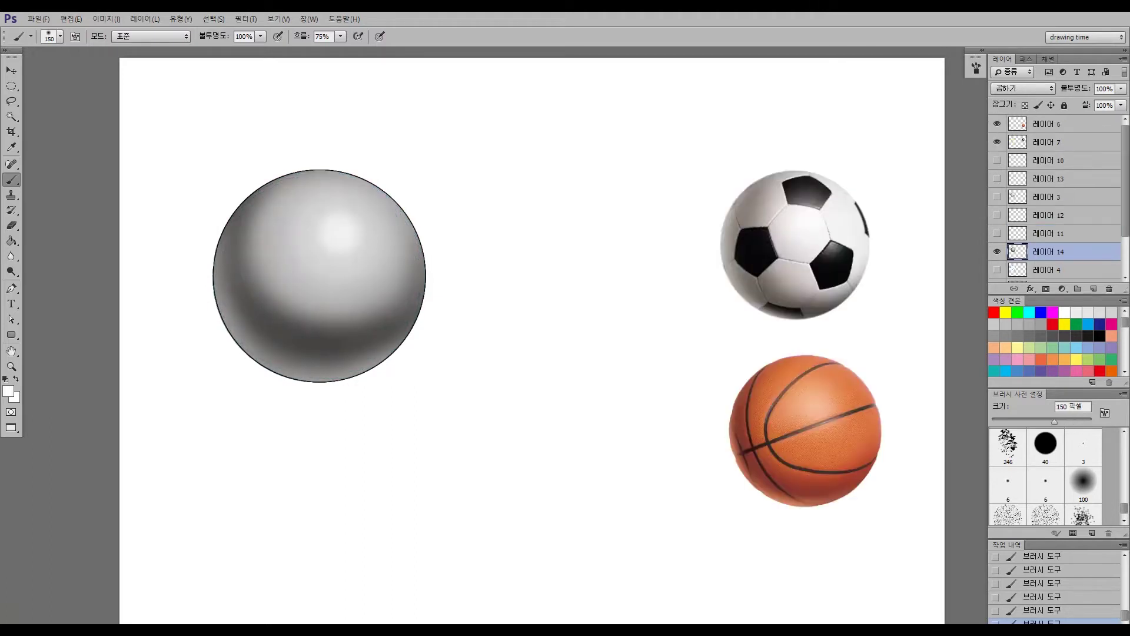
scroll(1054, 198, down, 2)
scroll(1053, 198, up, 1)
scroll(1054, 198, down, 1)
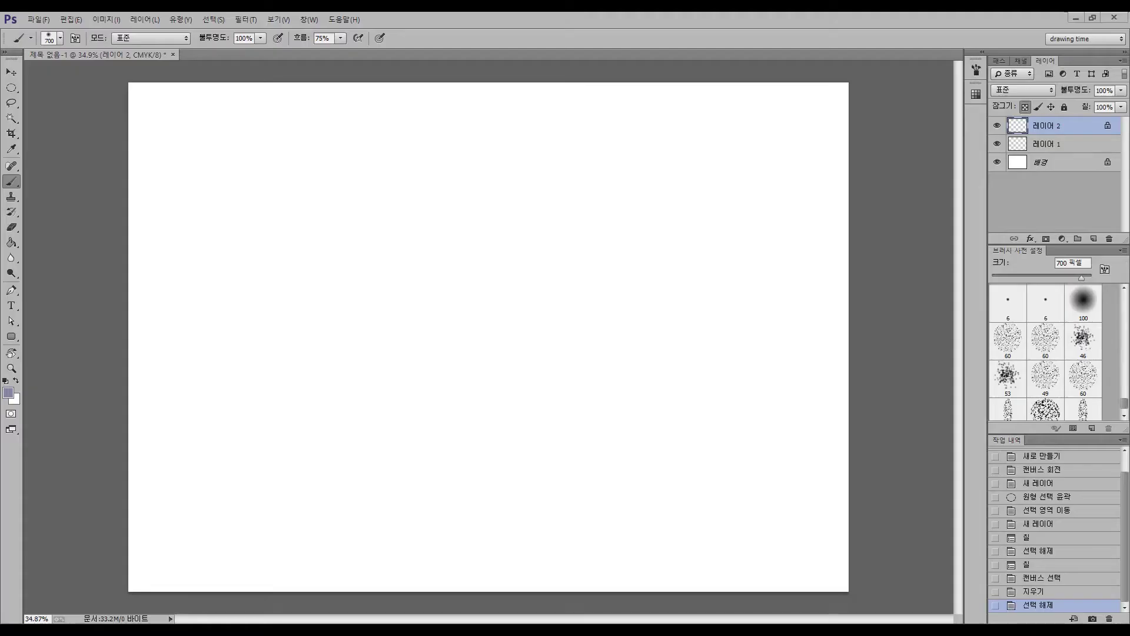
Fill a centred circular selection with grey-purple on 레이어 2 and lock its transparent pixels
click(11, 88)
drag(485, 341, 753, 462)
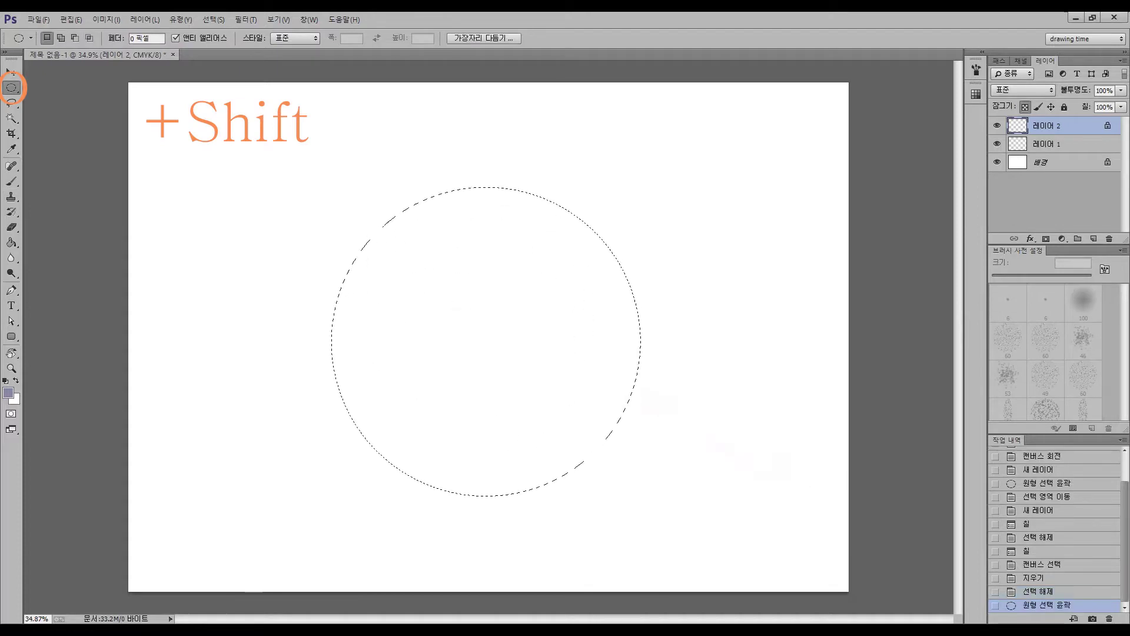
key(slash)
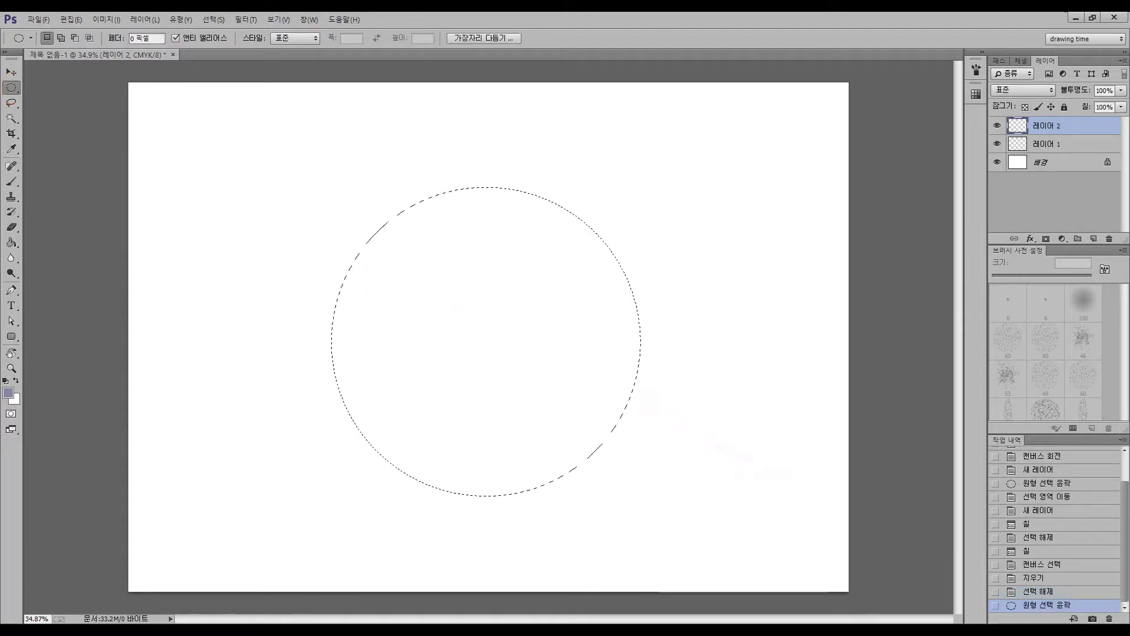
click(71, 19)
click(88, 188)
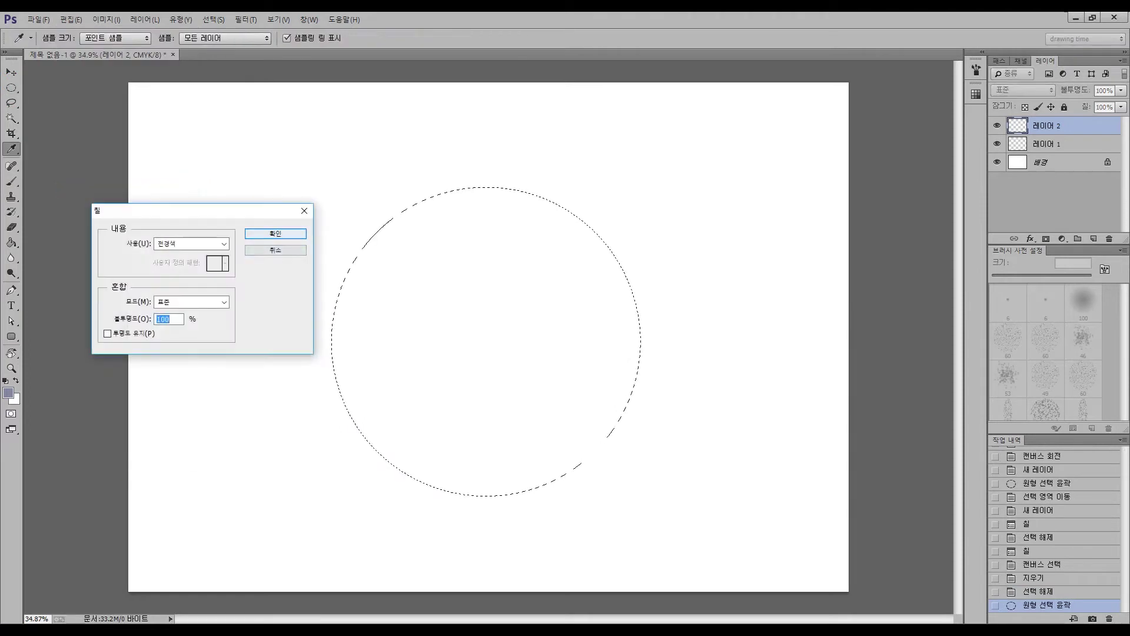
click(275, 234)
key(slash)
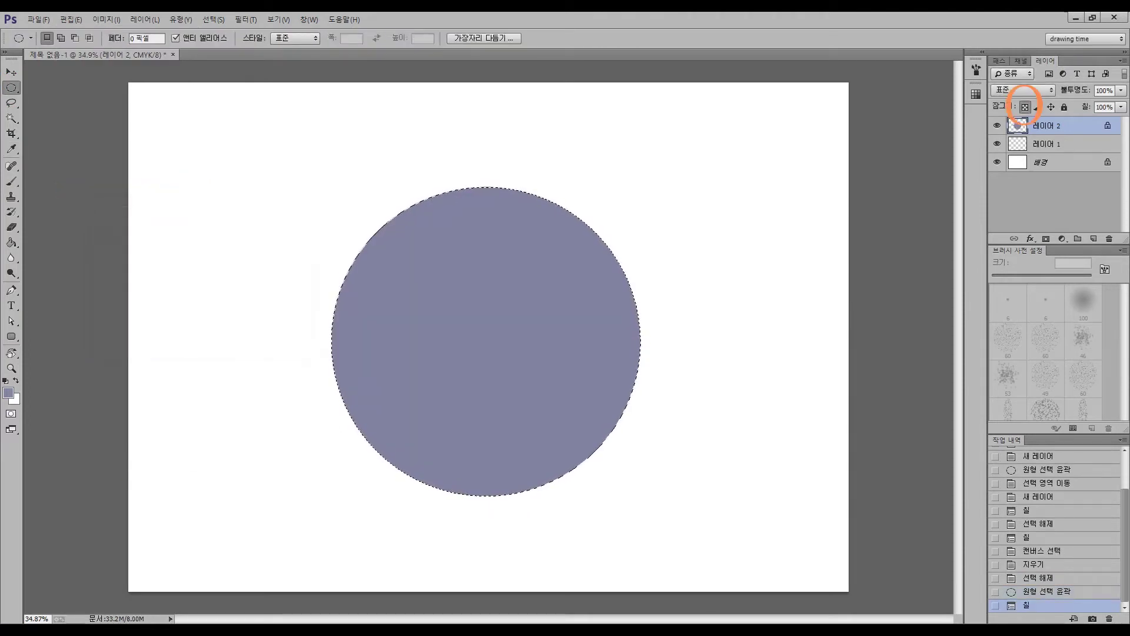
key(ctrl+d)
key(b)
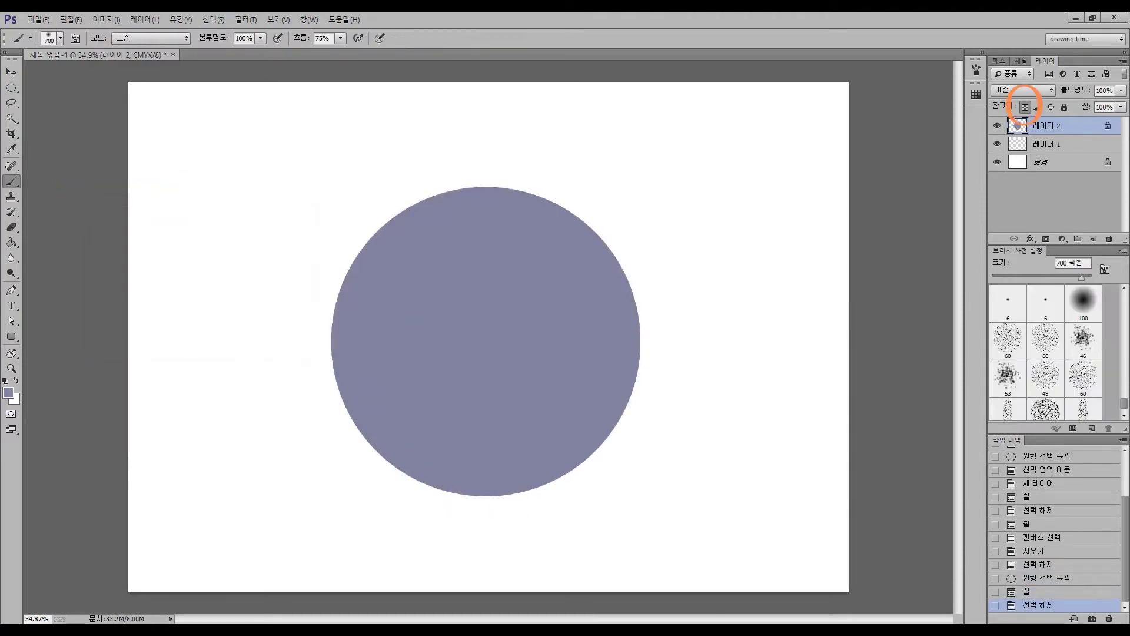
click(9, 393)
Pick #575973 and shade the circle's lower-left area and left side darker
drag(46, 444, 61, 470)
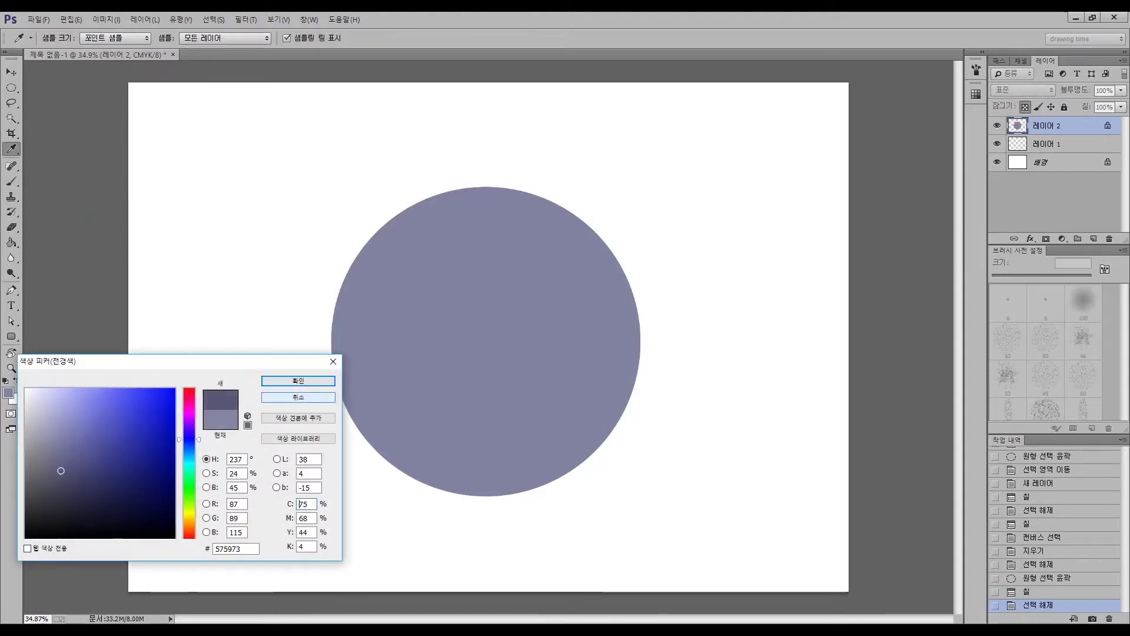
click(297, 380)
drag(382, 400, 583, 436)
key(bracketleft)
key(bracketleft)
key(bracketleft)
drag(406, 224, 365, 383)
drag(382, 424, 577, 447)
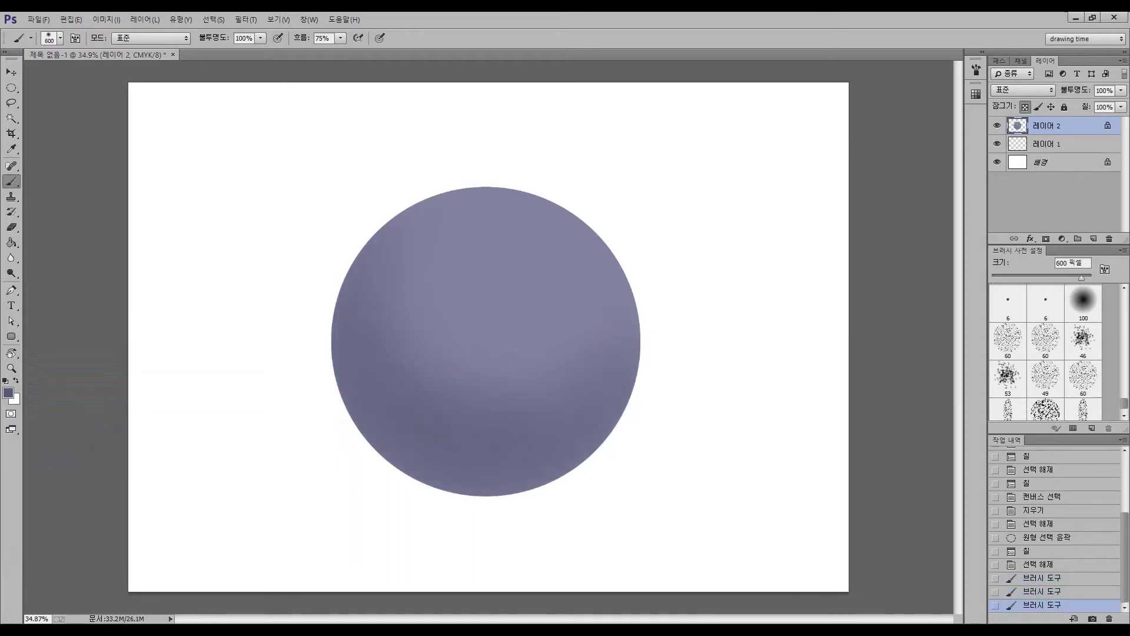
key(bracketright)
drag(383, 412, 577, 442)
drag(377, 265, 366, 383)
mouse_move(389, 424)
mouse_down()
mouse_move(565, 454)
mouse_move(577, 442)
mouse_up()
Further darken the circle's upper-left edge and lower area
drag(401, 224, 360, 353)
drag(383, 412, 577, 441)
drag(389, 235, 354, 365)
drag(383, 424, 566, 453)
drag(377, 265, 365, 382)
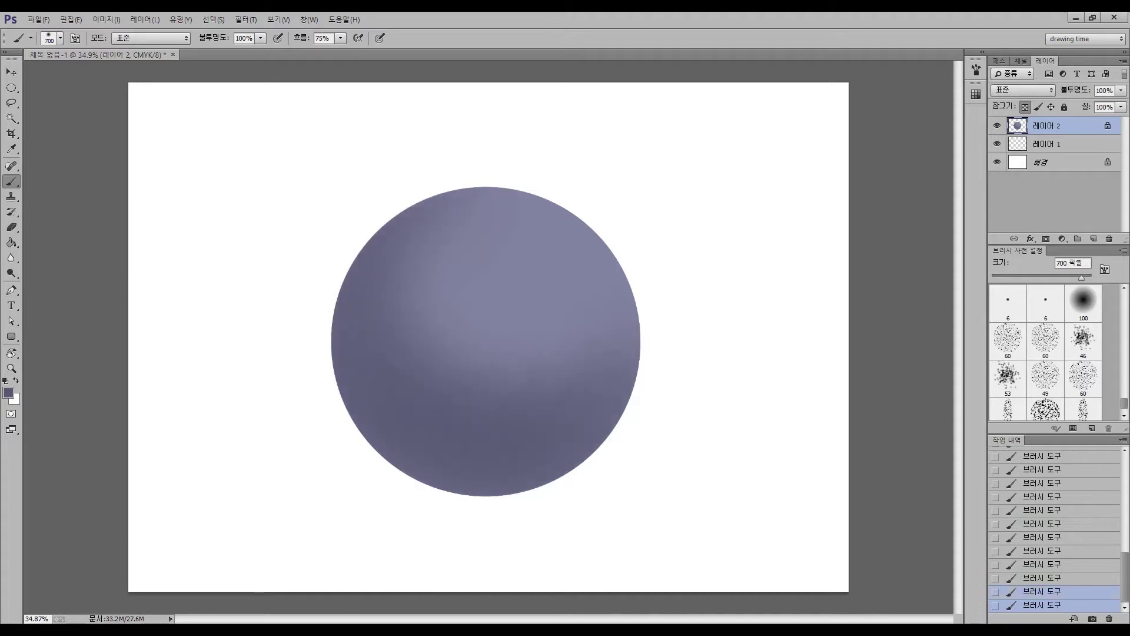
drag(383, 412, 577, 441)
Paint a lighter purple band across the middle and reflected light along the lower rim
alt+click(483, 265)
drag(389, 353, 589, 365)
key(bracketleft)
key(bracketleft)
drag(395, 445, 562, 474)
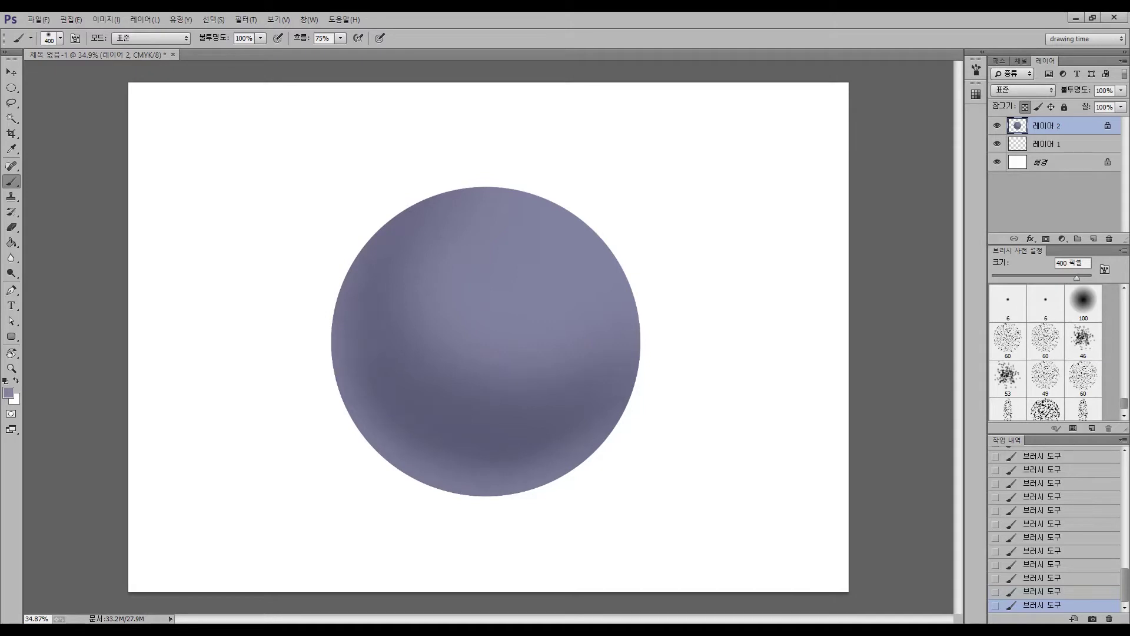
Pick pale lavender #b7b8dd and dab a soft highlight on the sphere's upper centre
key(i)
click(8, 393)
click(52, 408)
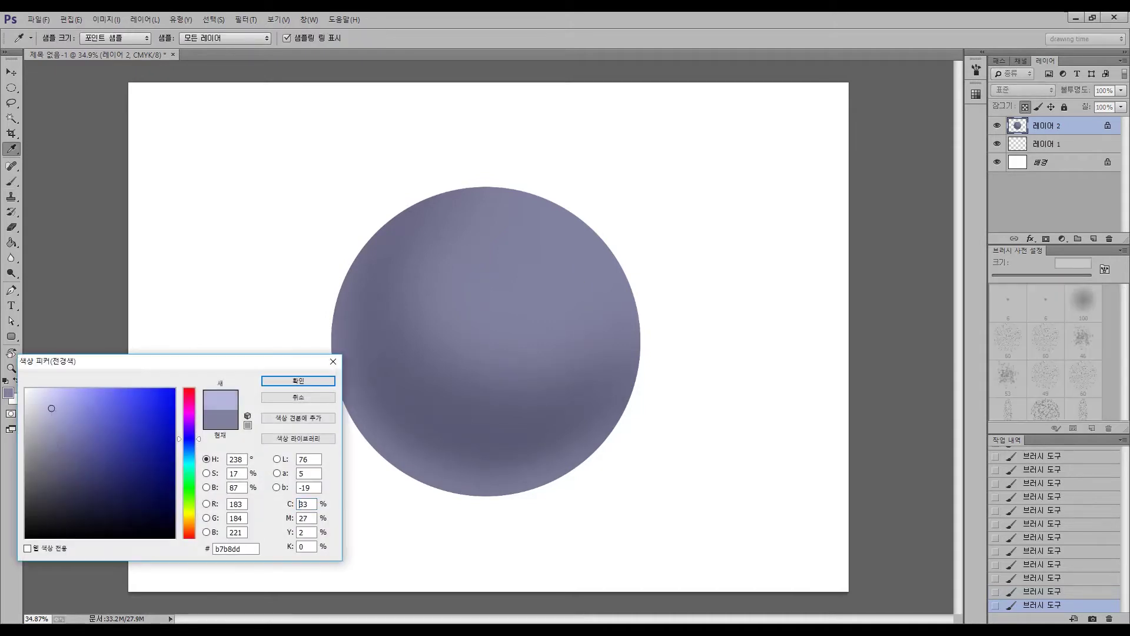
key(Return)
key(b)
click(489, 313)
key(bracketright)
key(bracketright)
key(bracketright)
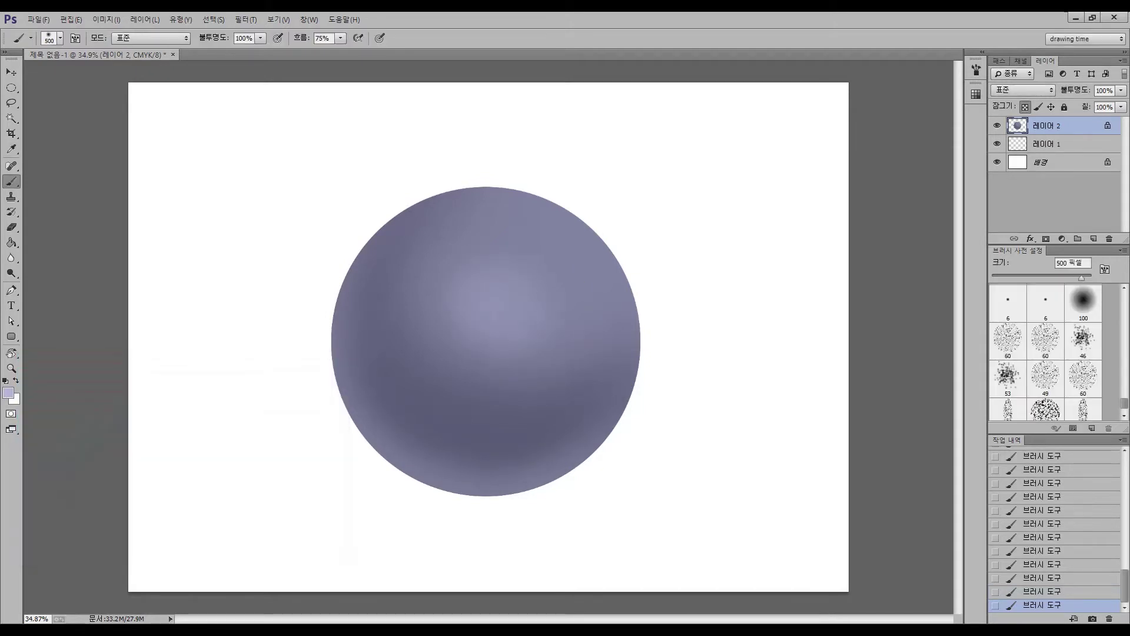
click(438, 348)
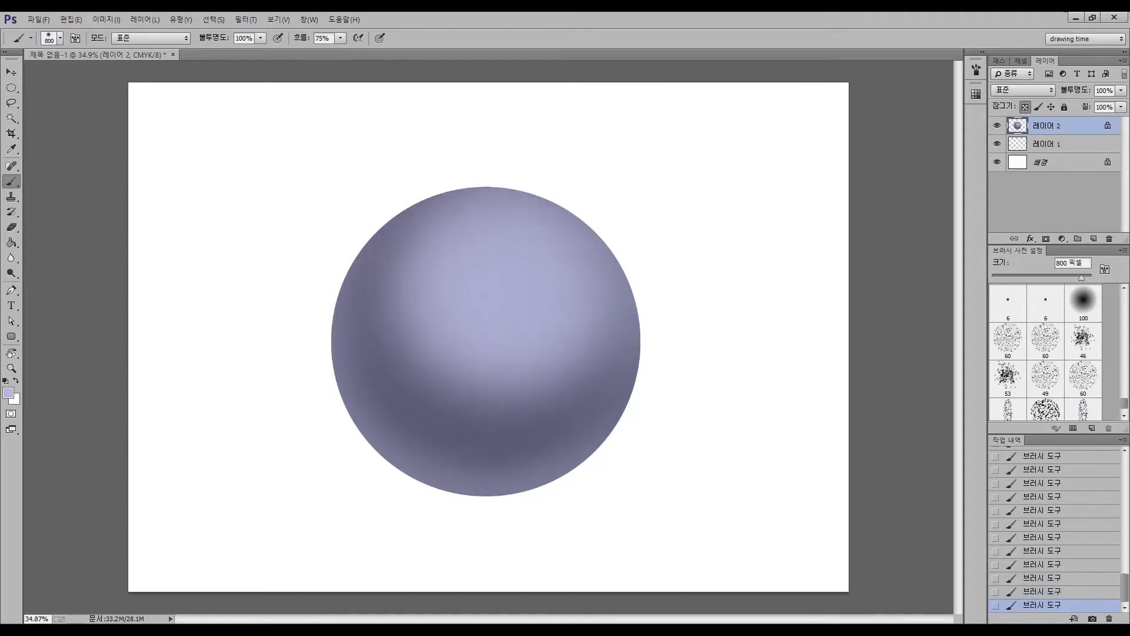
click(8, 393)
Brighten the upper-centre highlight with lighter lavender #dbdcff
click(298, 379)
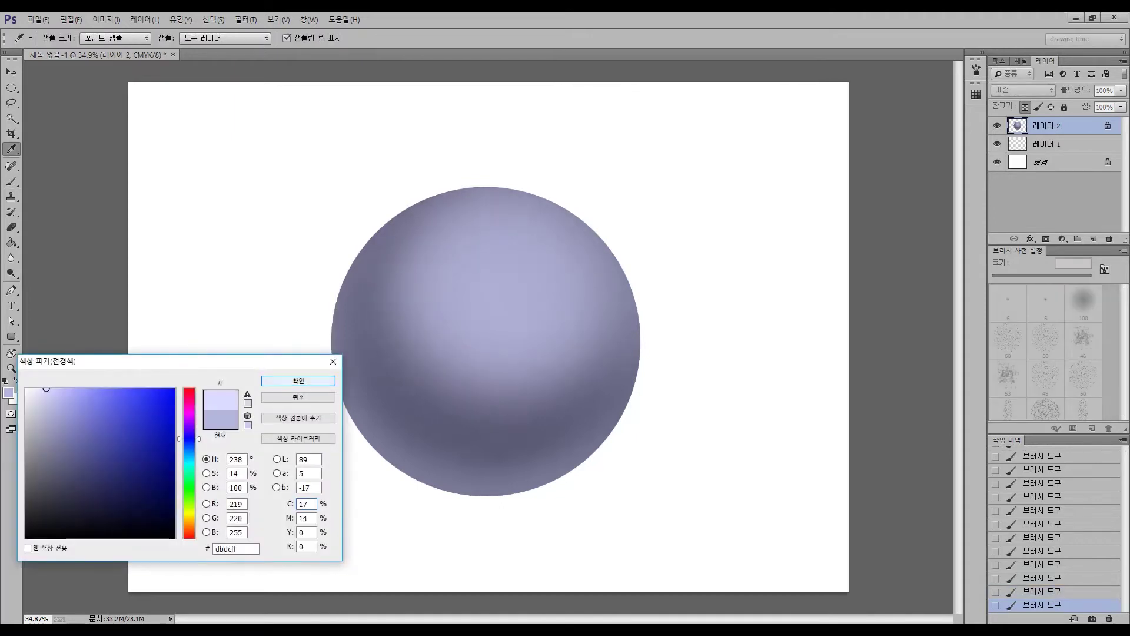
mouse_move(477, 288)
mouse_down()
mouse_move(524, 307)
mouse_move(488, 342)
mouse_up()
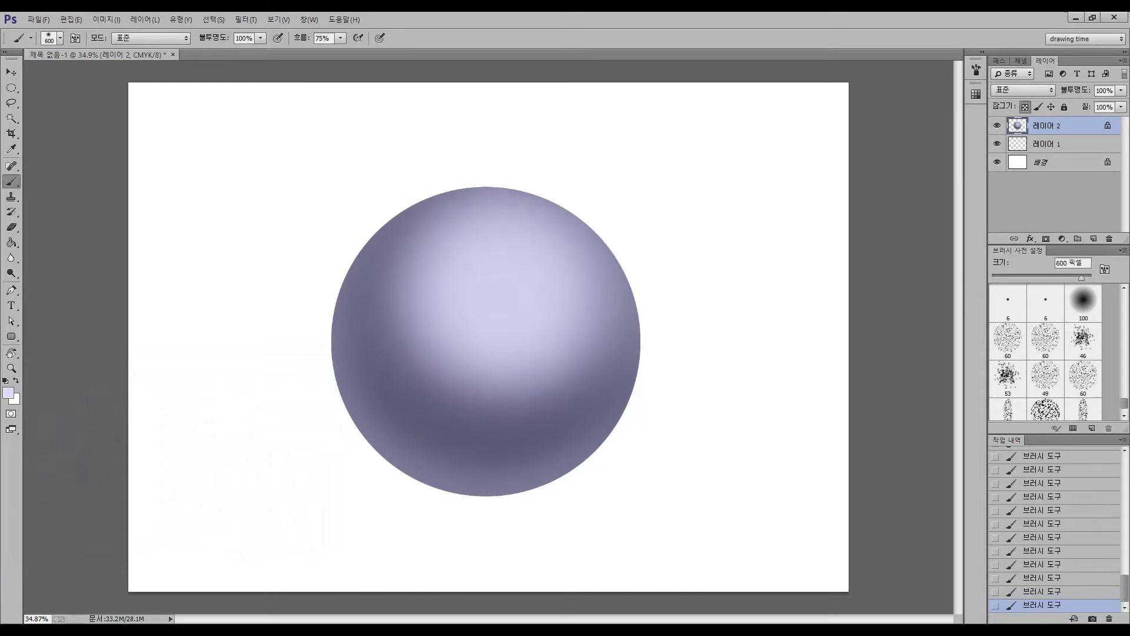
click(8, 393)
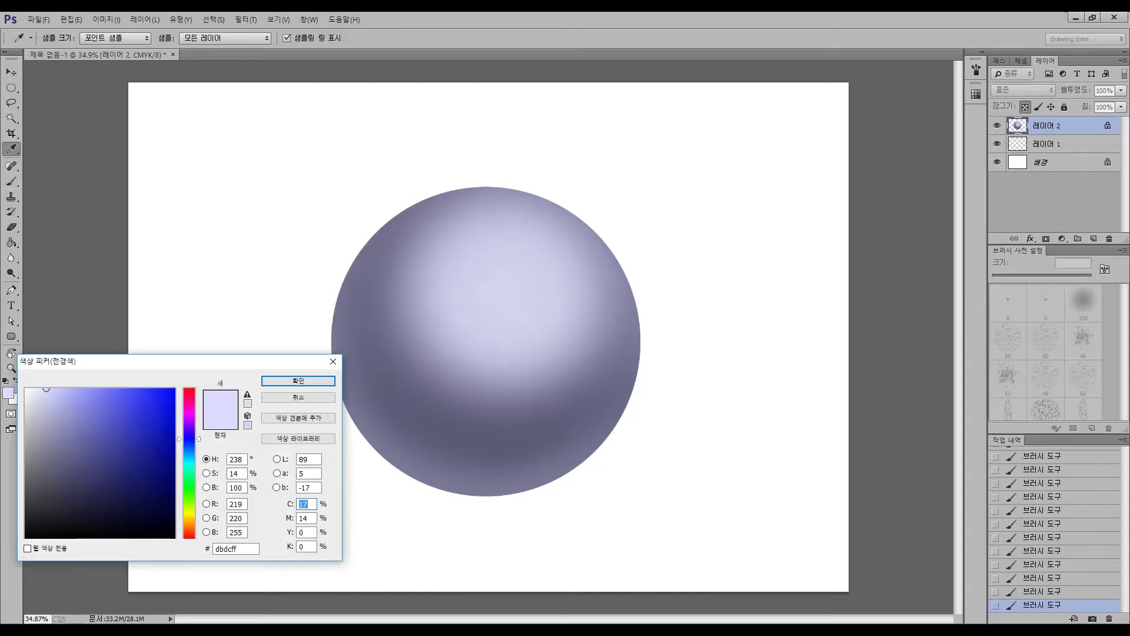
click(296, 378)
click(523, 293)
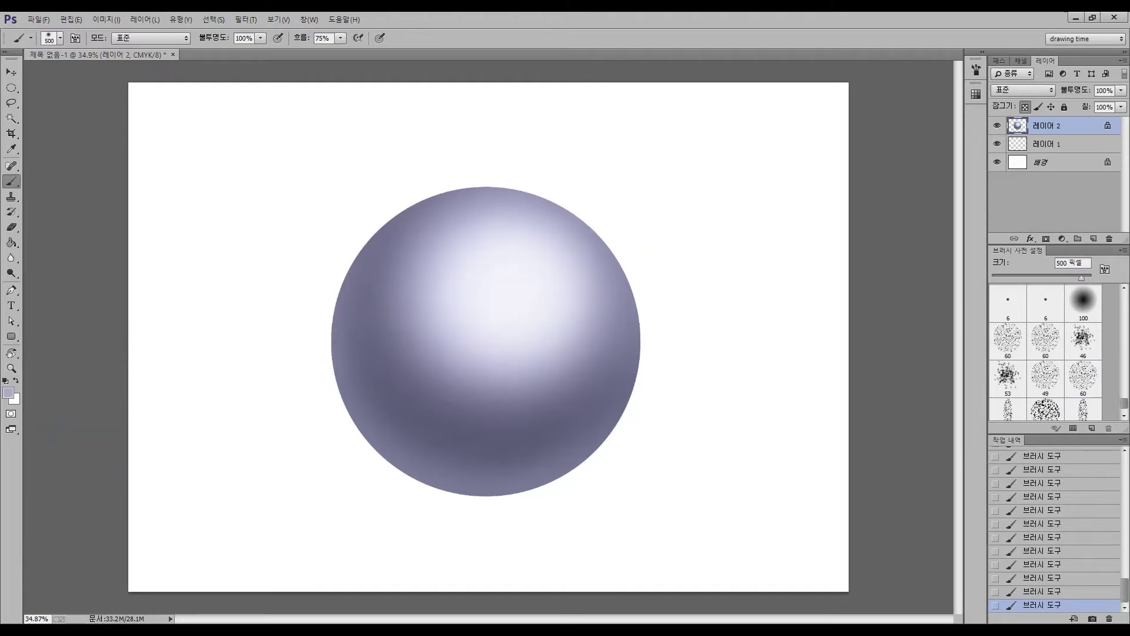
Paint pale lavender rim light along the sphere's lower-left and lower-right edges
mouse_move(338, 318)
mouse_down()
mouse_move(506, 492)
mouse_move(589, 456)
mouse_move(619, 412)
mouse_up()
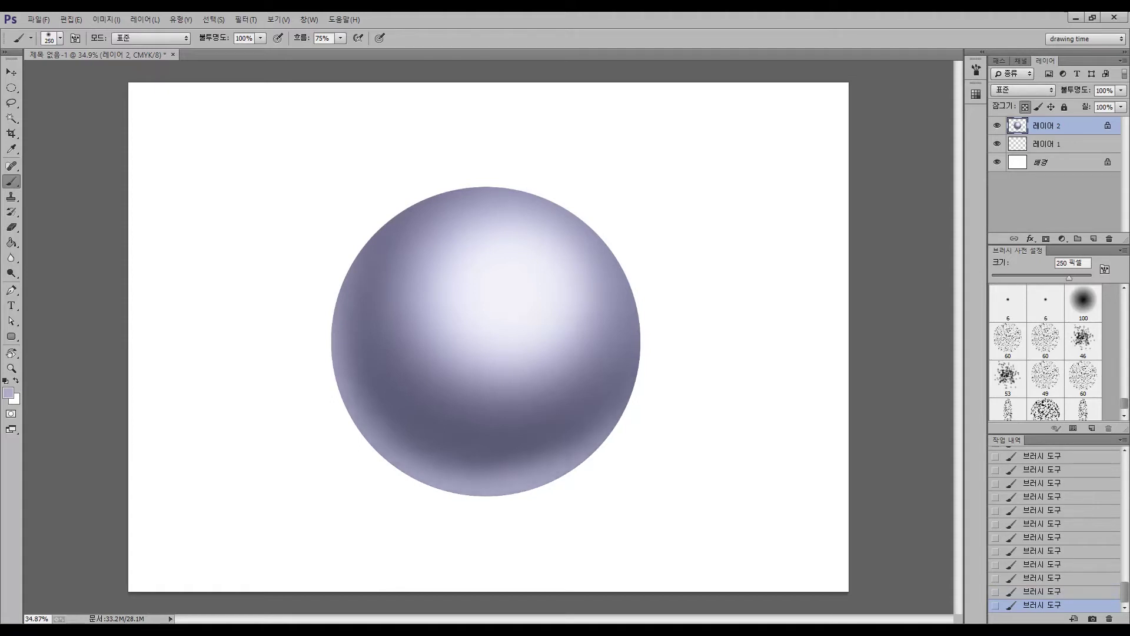
drag(569, 465, 622, 394)
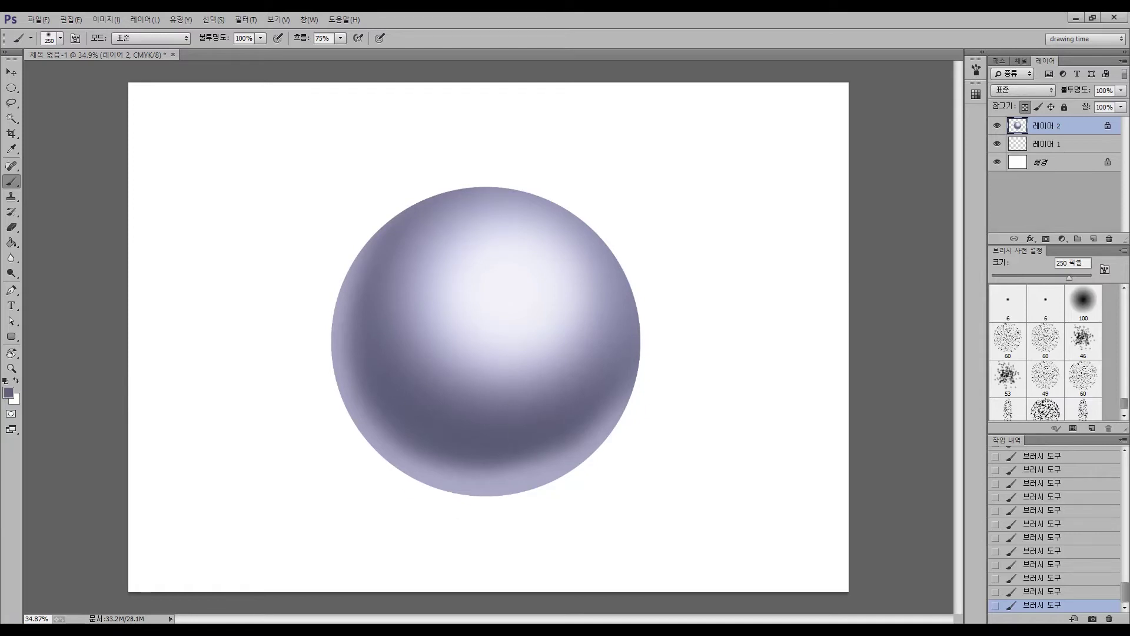
click(8, 393)
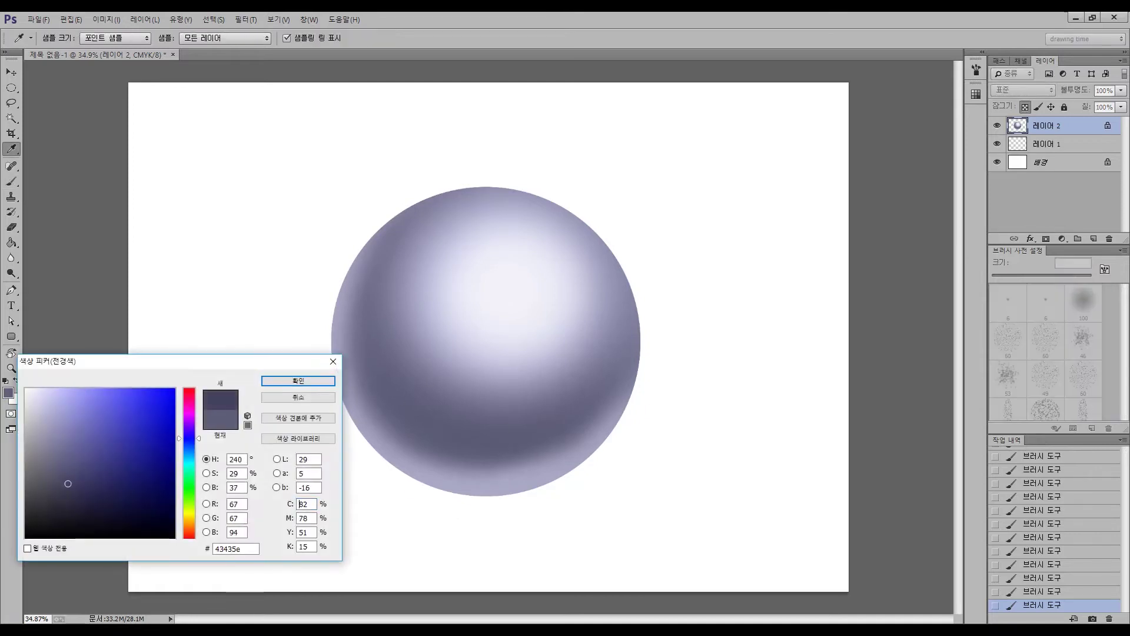
Confirm dark blue-grey #43435e for the core shadow and select the layer beneath the sphere
click(298, 381)
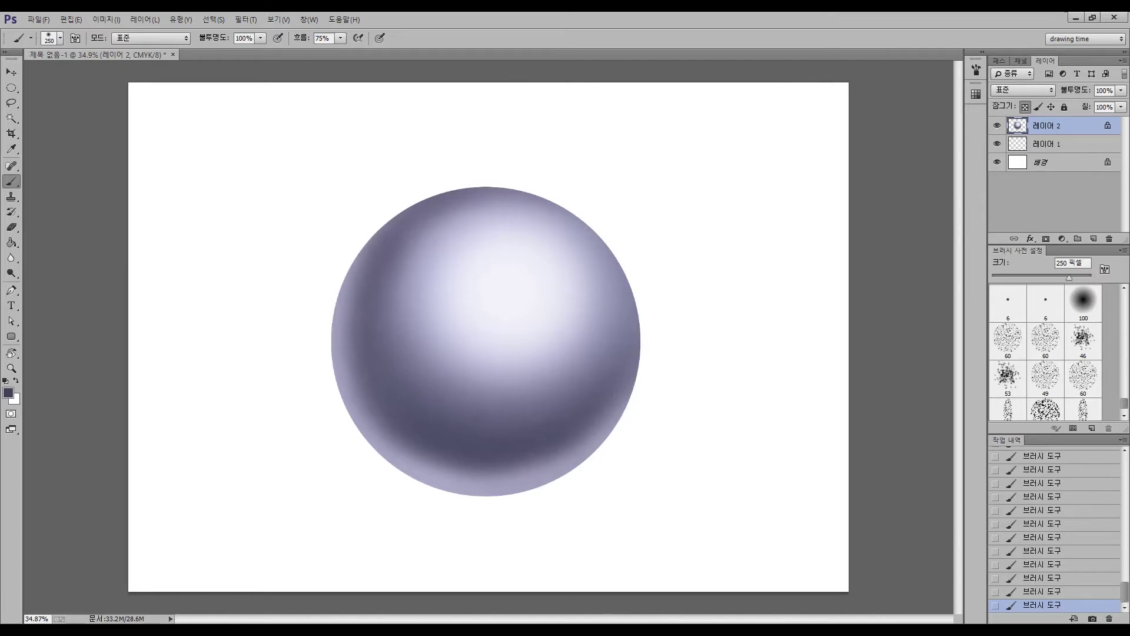
key(alt+bracketleft)
Draw a flat ellipse below the sphere and fill it with dark grey-purple
key(m)
mouse_move(205, 450)
mouse_down()
mouse_move(526, 517)
mouse_move(525, 483)
mouse_up()
drag(443, 451, 460, 452)
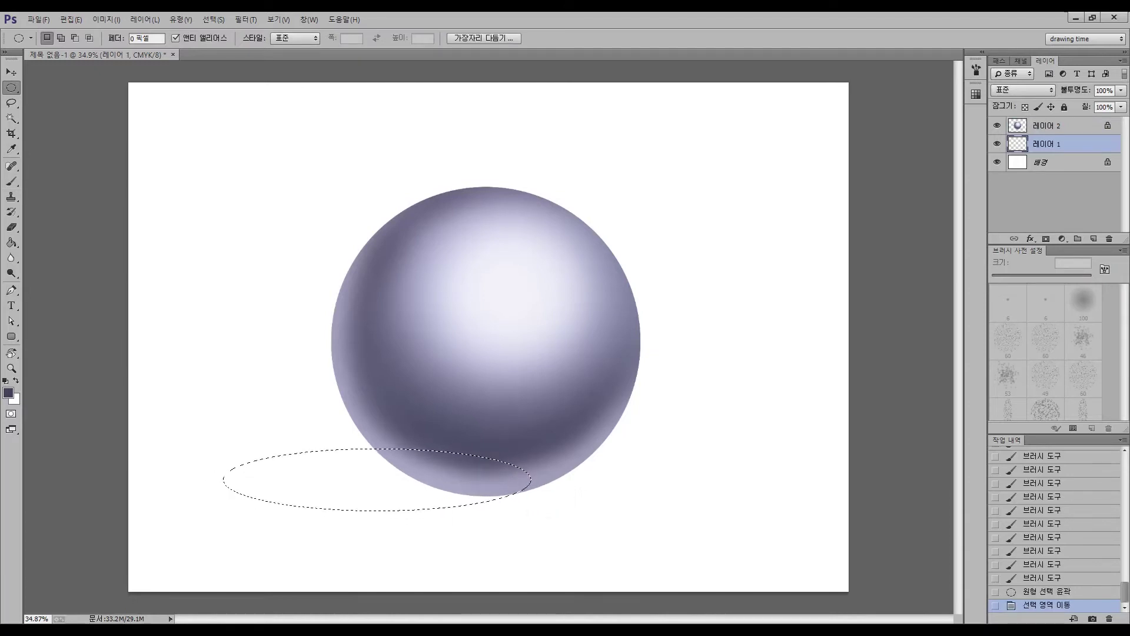
click(9, 393)
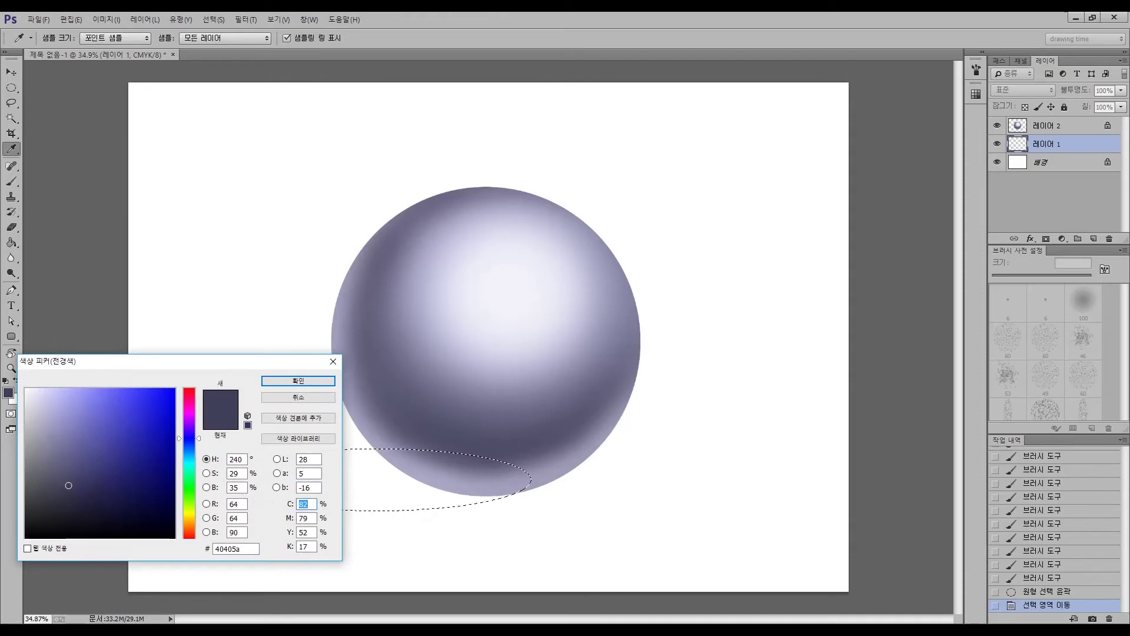
click(298, 380)
click(70, 20)
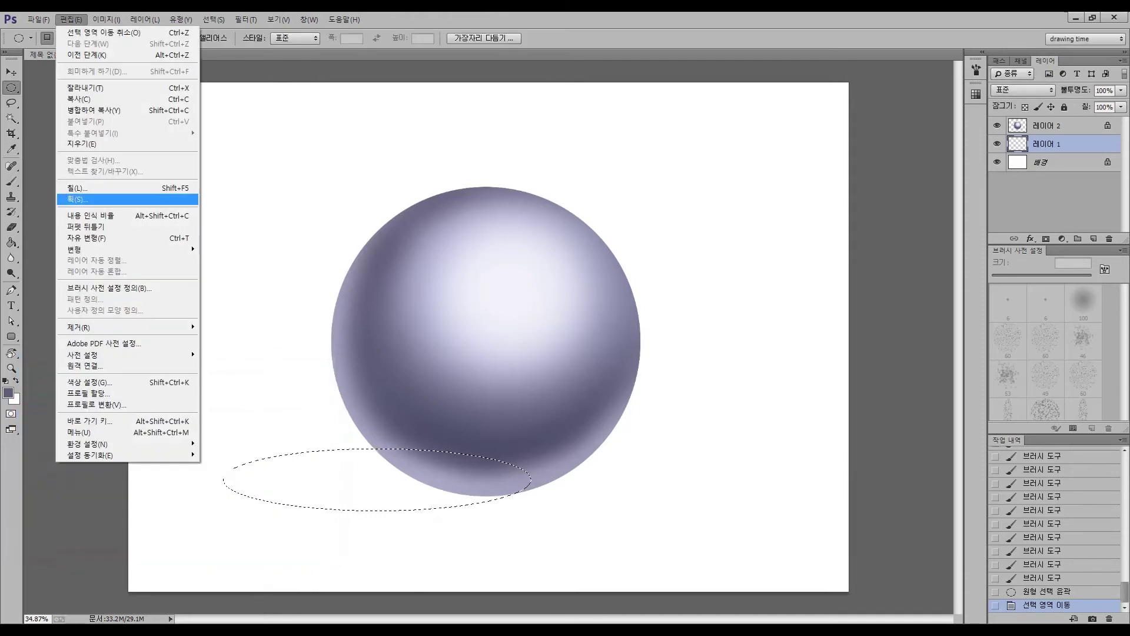
click(74, 188)
click(275, 233)
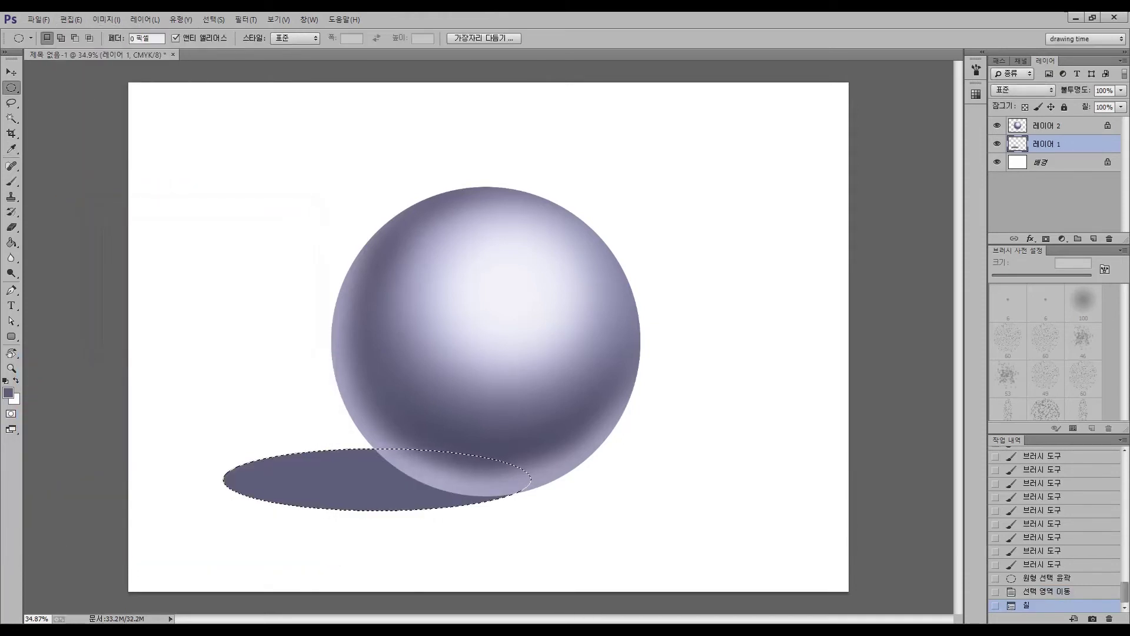
key(ctrl+d)
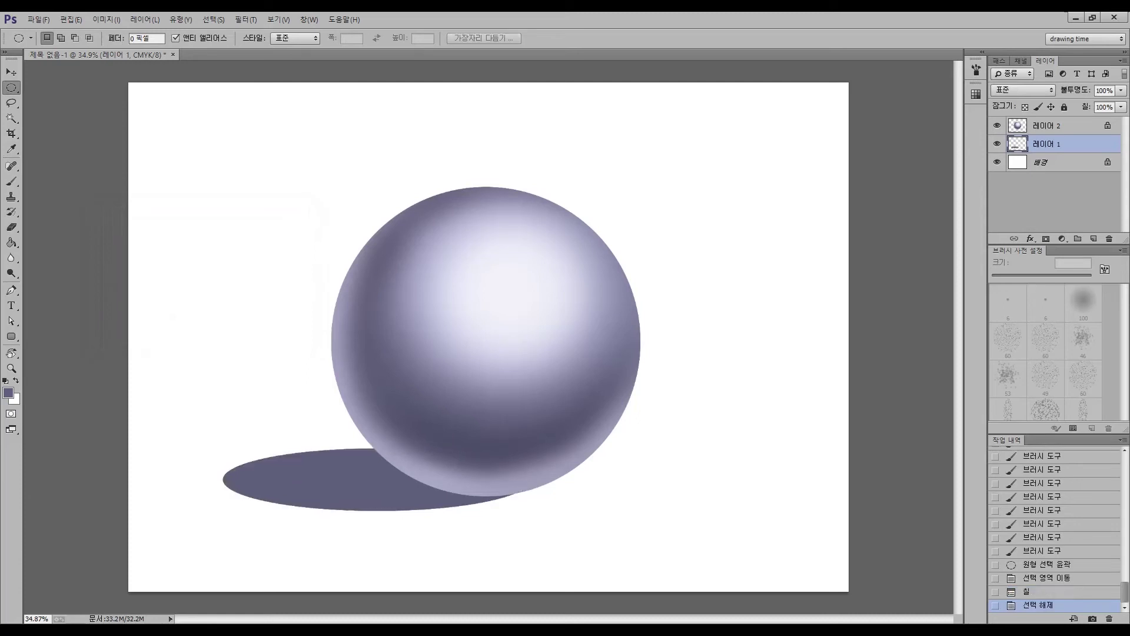
key(slash)
Tilt the shadow ellipse about 2 degrees and move it right under the sphere's base
key(ctrl+t)
drag(771, 312, 764, 335)
drag(430, 458, 478, 446)
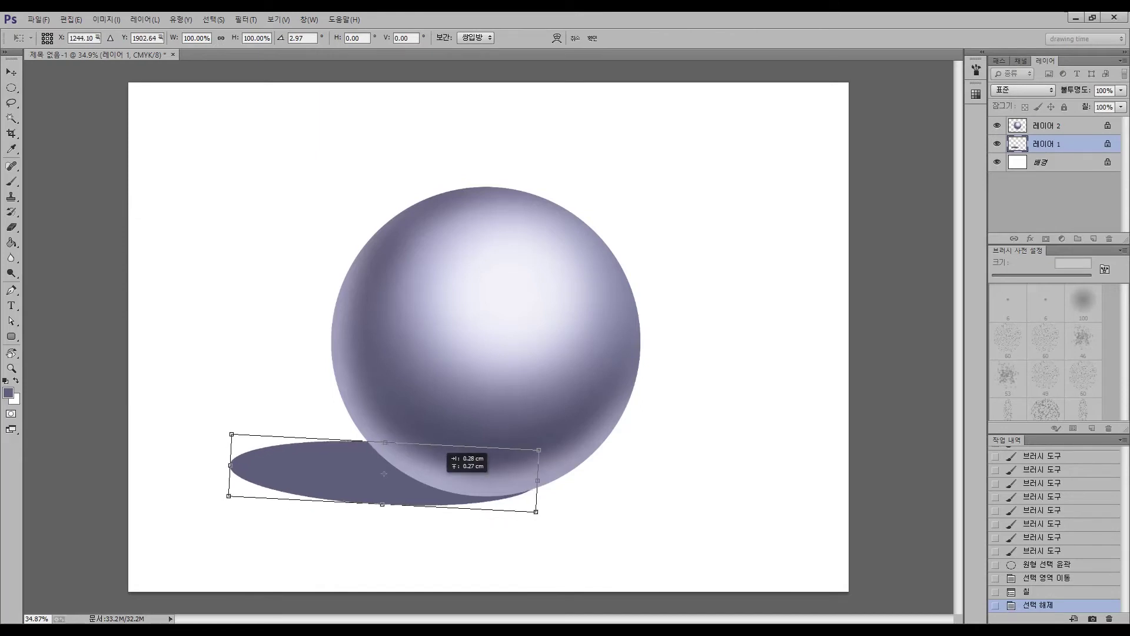
drag(478, 446, 495, 444)
drag(683, 407, 688, 419)
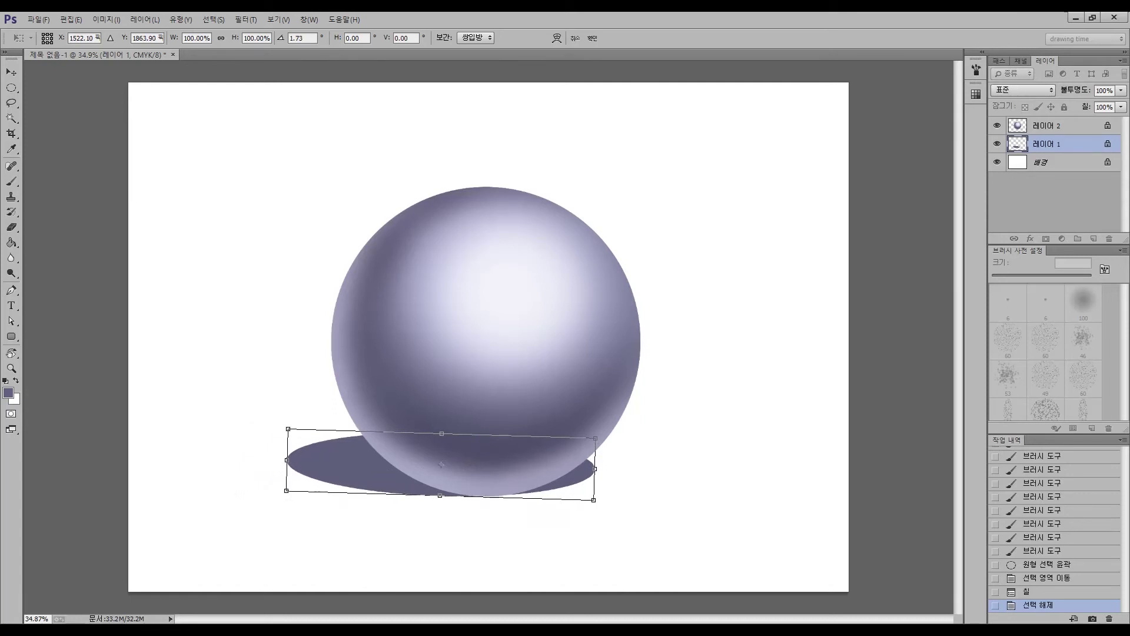
key(Return)
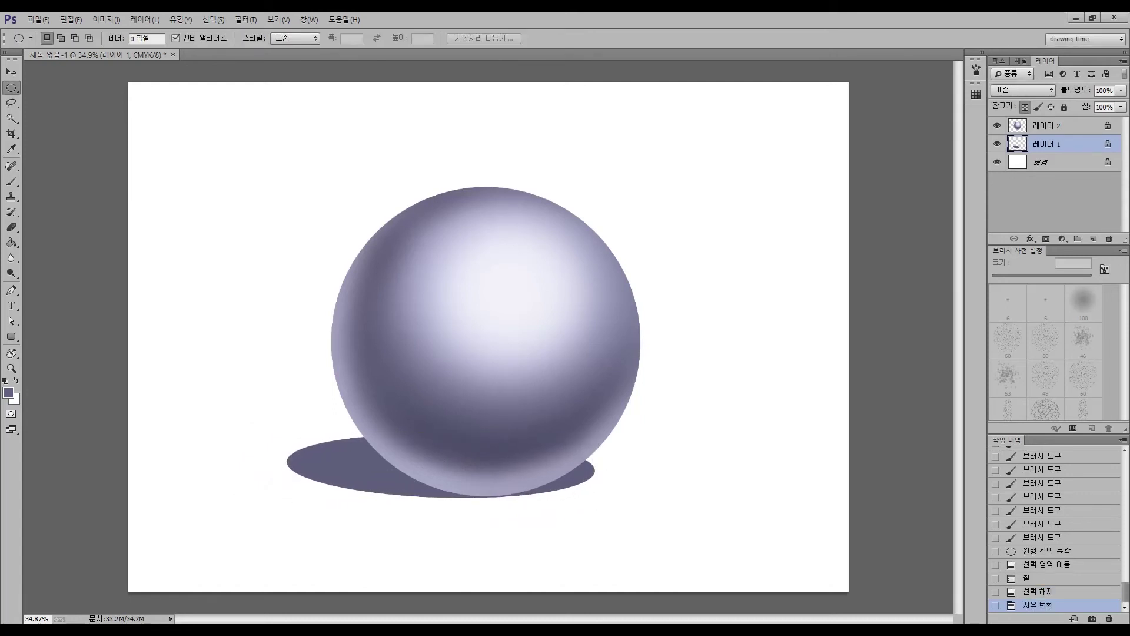
key(slash)
Apply a 6-pixel Gaussian Blur to the cast shadow
click(213, 19)
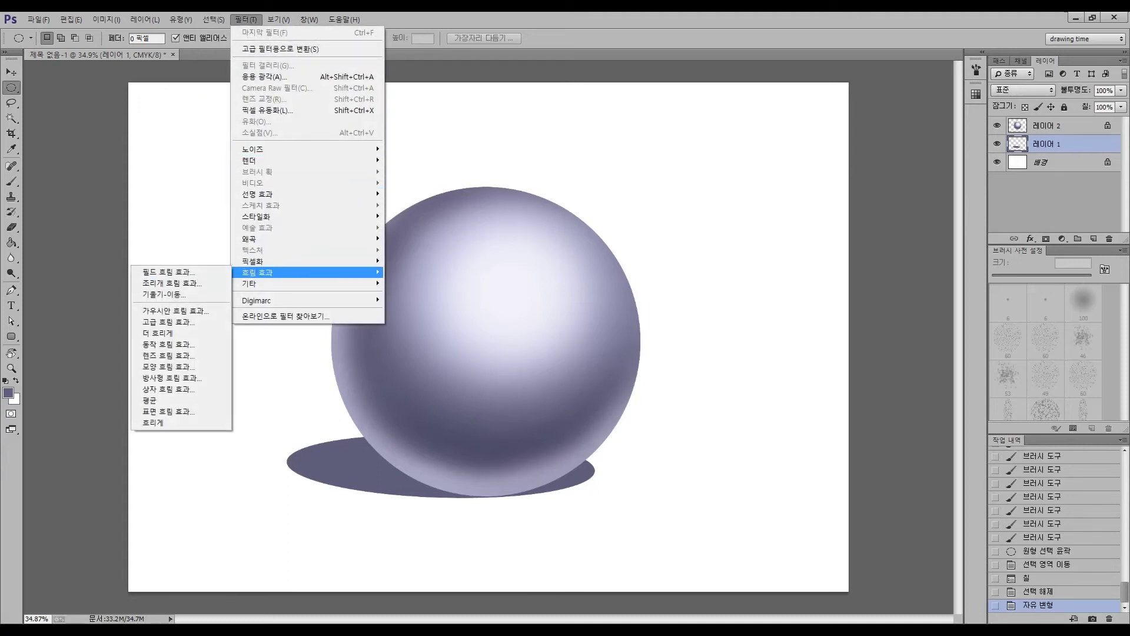
click(175, 310)
text(6)
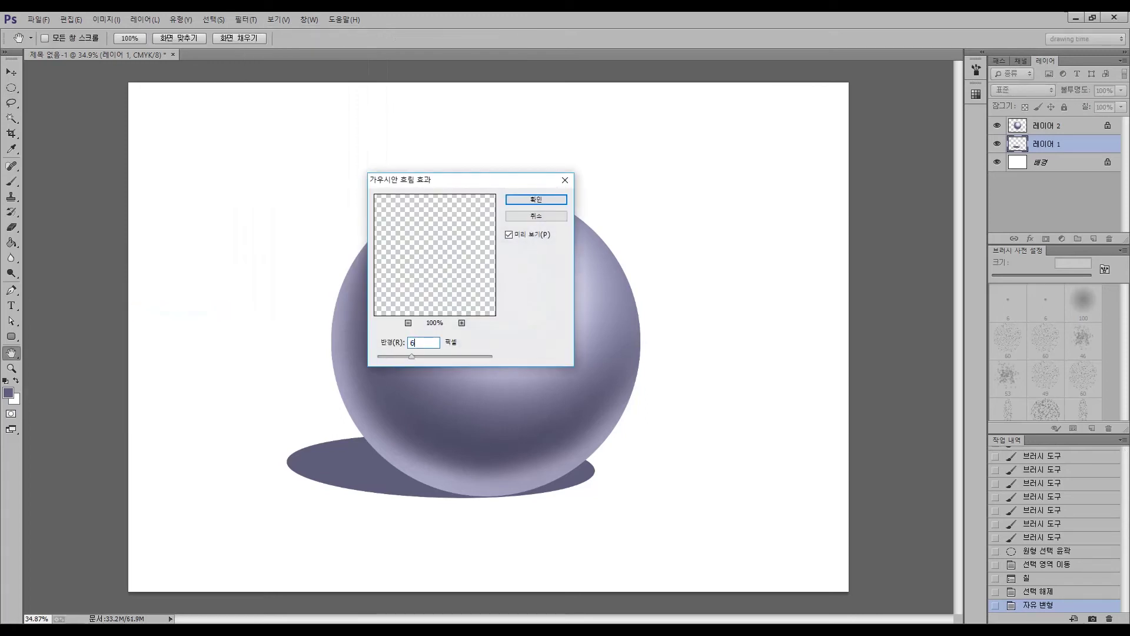
key(Return)
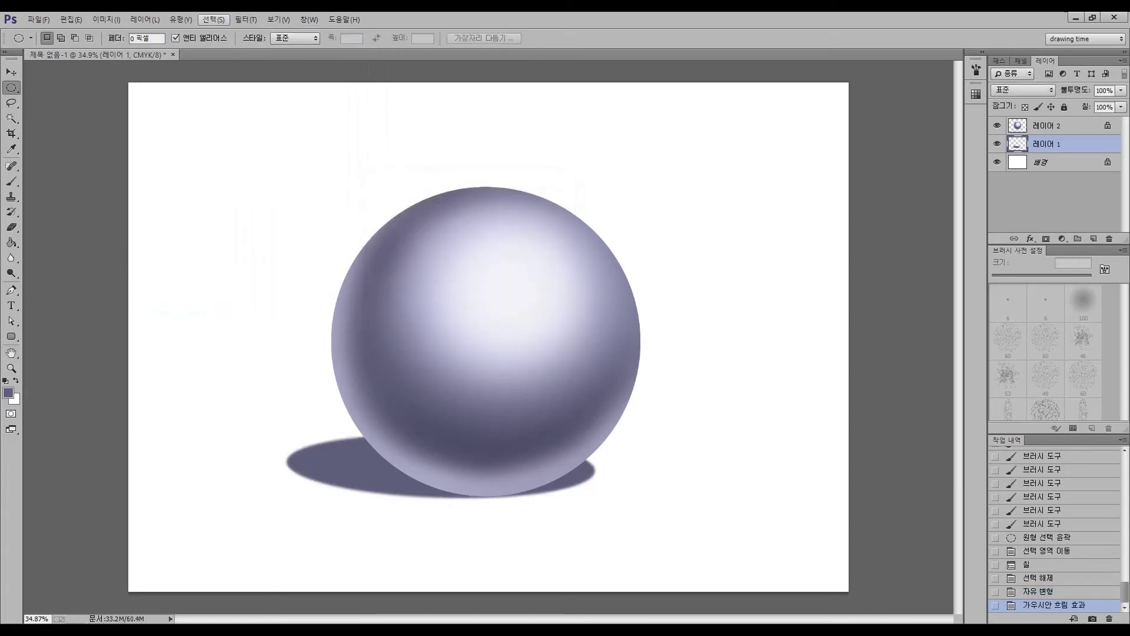
Apply Motion Blur at angle 0, distance 44, and nudge the shadow down
click(213, 20)
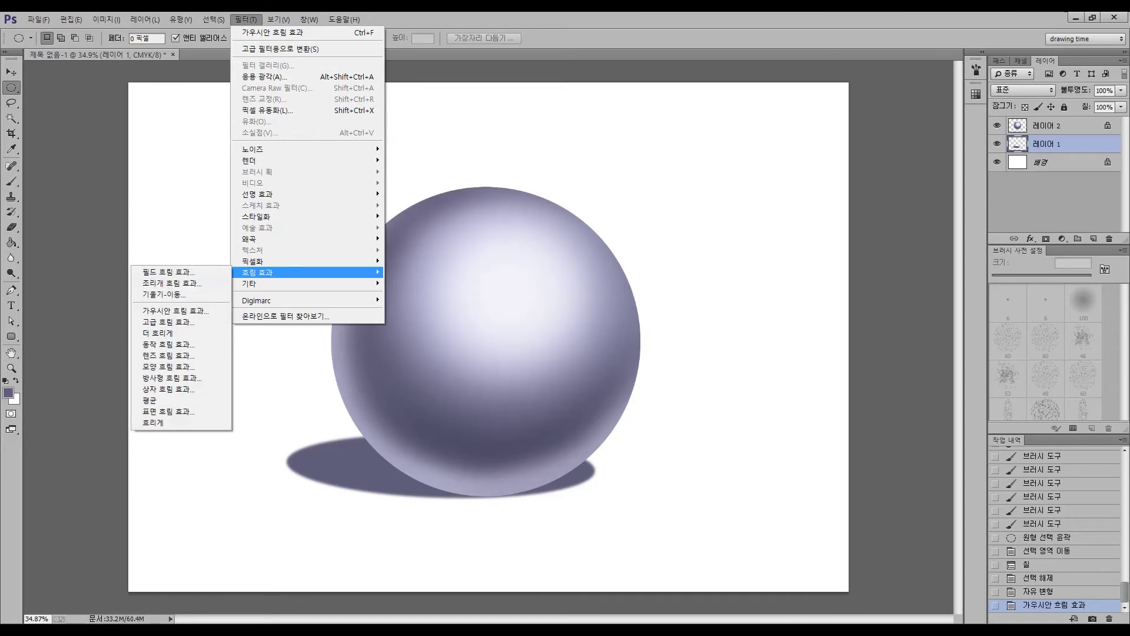
click(168, 344)
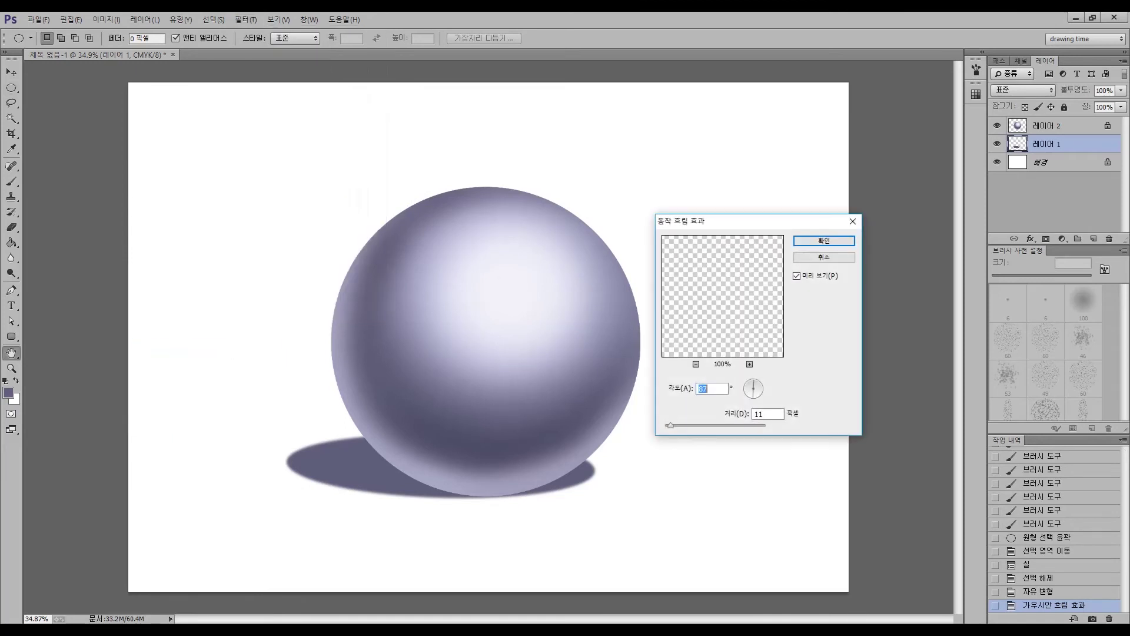
text(0)
drag(670, 425, 691, 425)
key(Return)
key(v)
key(Down)
key(Down)
key(Down)
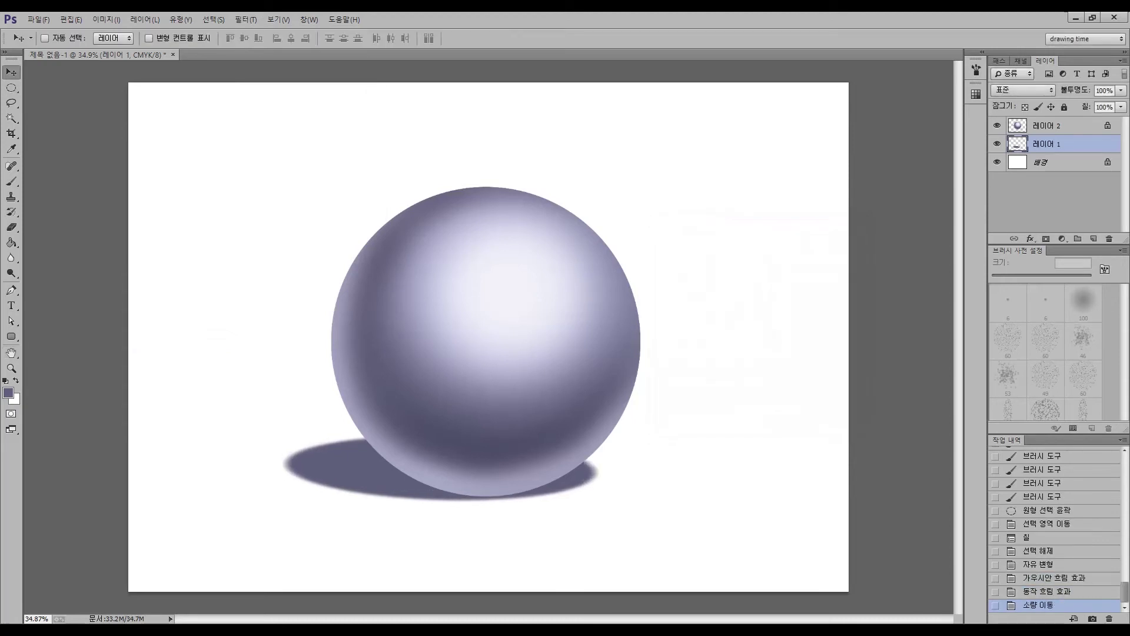
Lock the shadow layer's transparency and choose a lighter lavender brush colour
click(1025, 107)
key(b)
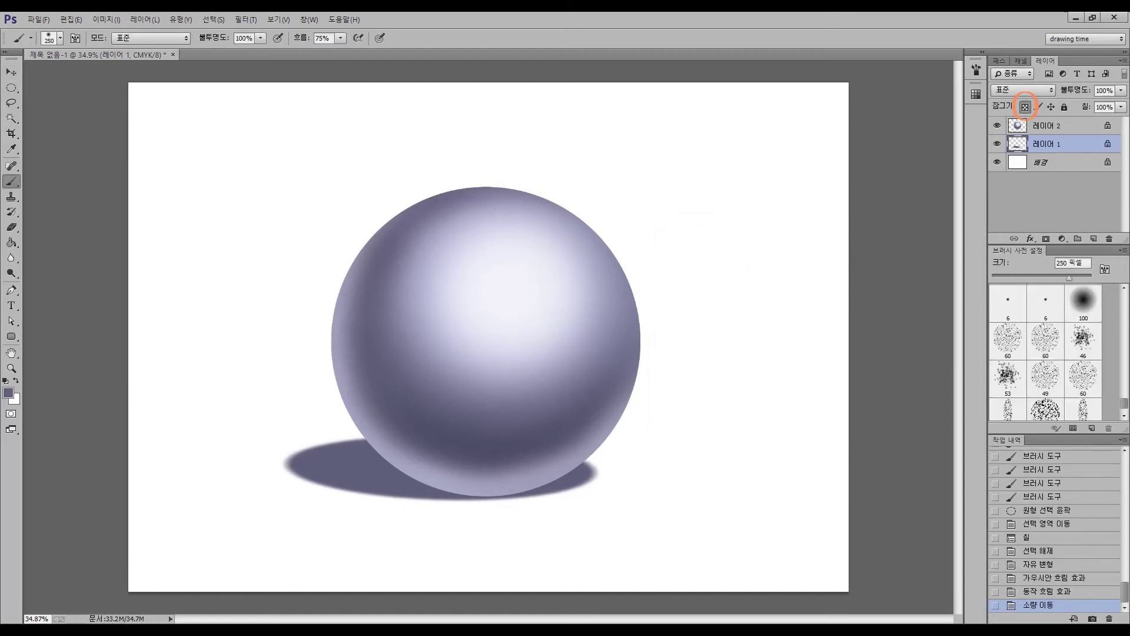
click(8, 392)
click(38, 438)
click(297, 382)
Lighten the shadow's top-left and left edges with a Screen-mode brush at 500 and 300 px
click(150, 38)
click(136, 173)
key(bracketright)
key(bracketright)
mouse_move(307, 451)
mouse_down()
mouse_move(376, 443)
mouse_move(380, 453)
mouse_move(339, 445)
mouse_move(383, 459)
mouse_up()
key(bracketleft)
key(bracketleft)
drag(295, 463, 330, 451)
drag(298, 468, 330, 452)
drag(300, 471, 336, 456)
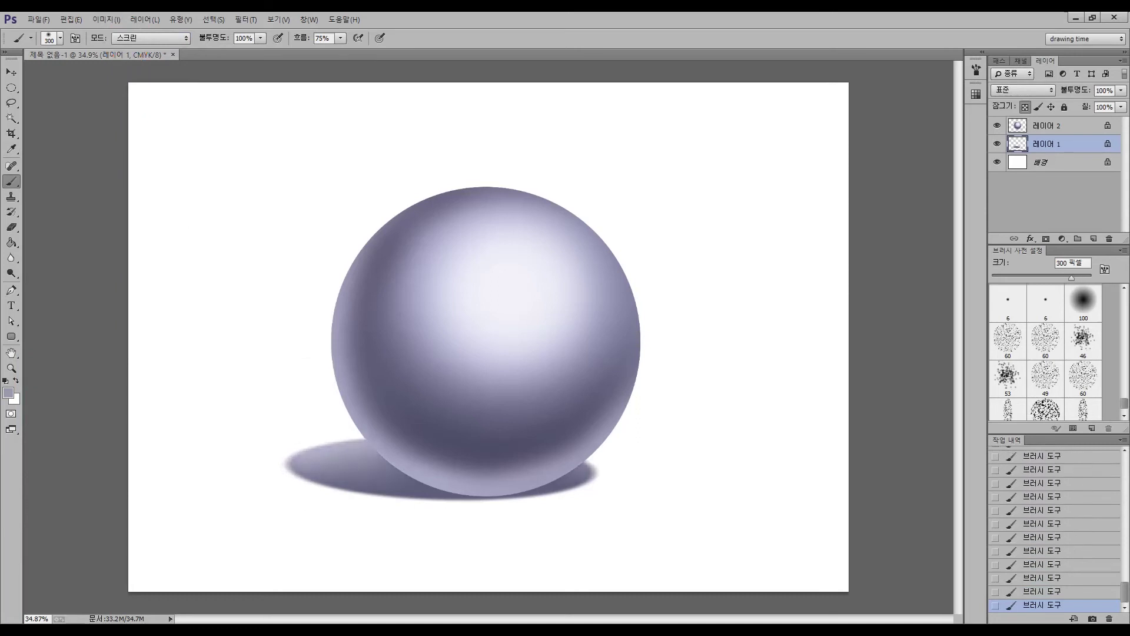
key(bracketright)
key(bracketright)
key(bracketright)
key(bracketright)
key(bracketright)
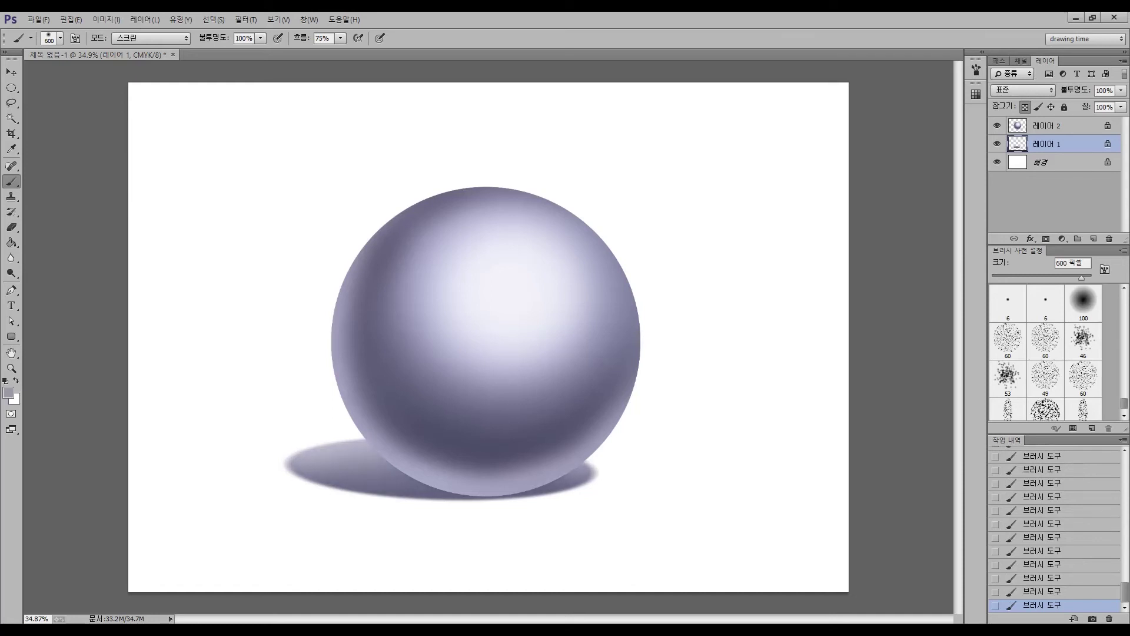
key(bracketleft)
key(bracketleft)
key(bracketleft)
Switch the brush to Multiply mode to add darker tones, sizing it between 90 and 400 px
click(151, 38)
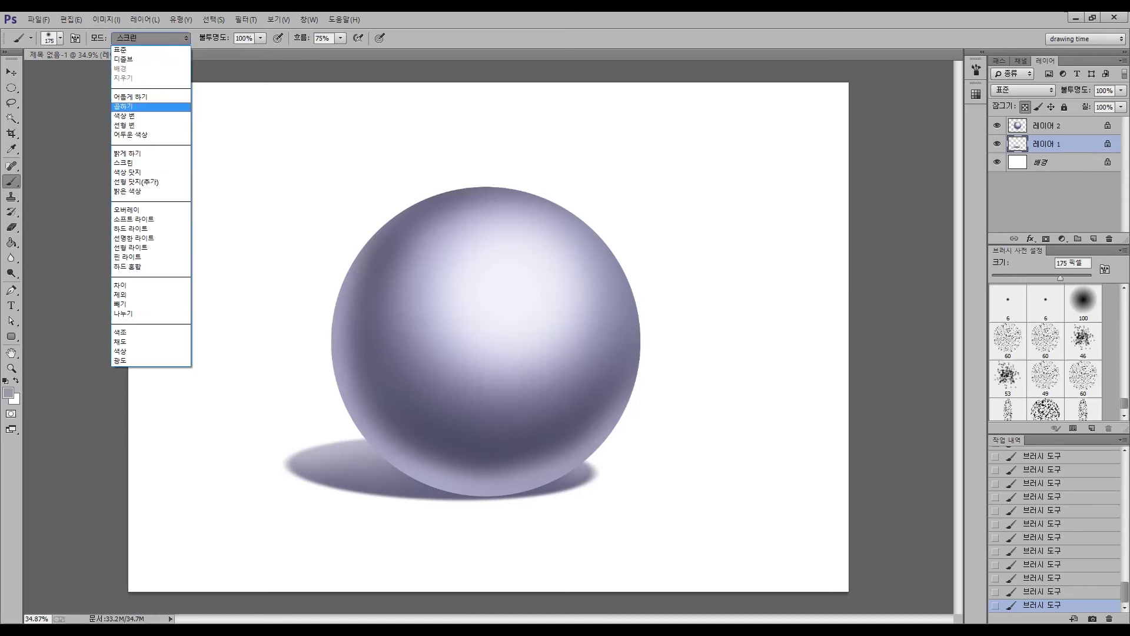
click(147, 114)
key(bracketleft)
key(bracketleft)
key(bracketleft)
key(bracketleft)
key(bracketright)
key(bracketright)
key(bracketright)
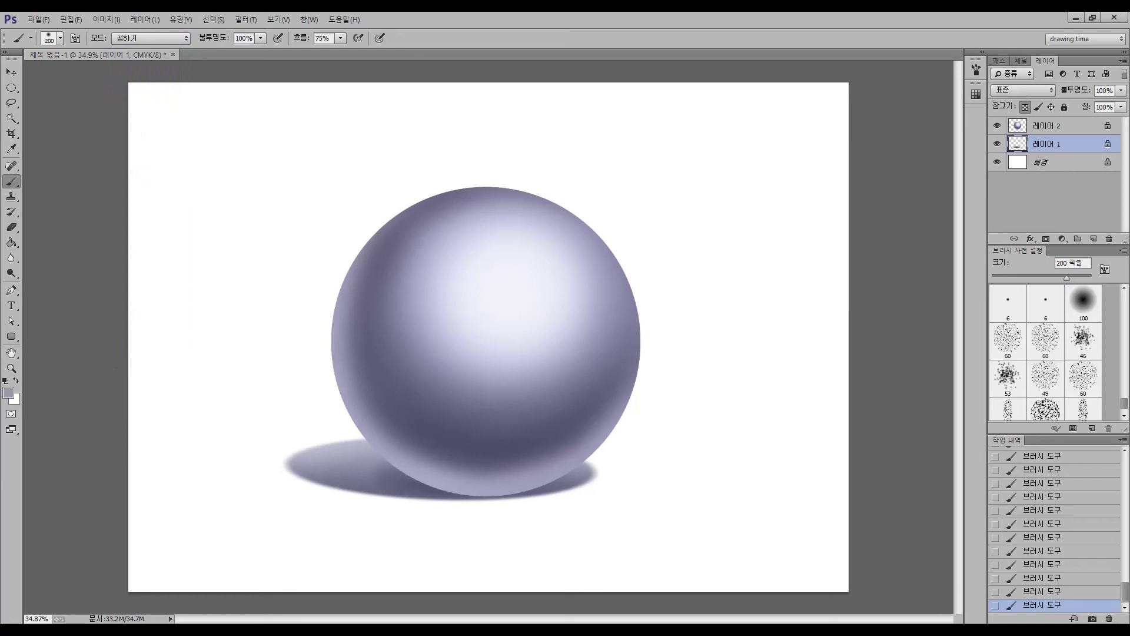
key(bracketleft)
key(bracketright)
key(bracketright)
key(bracketright)
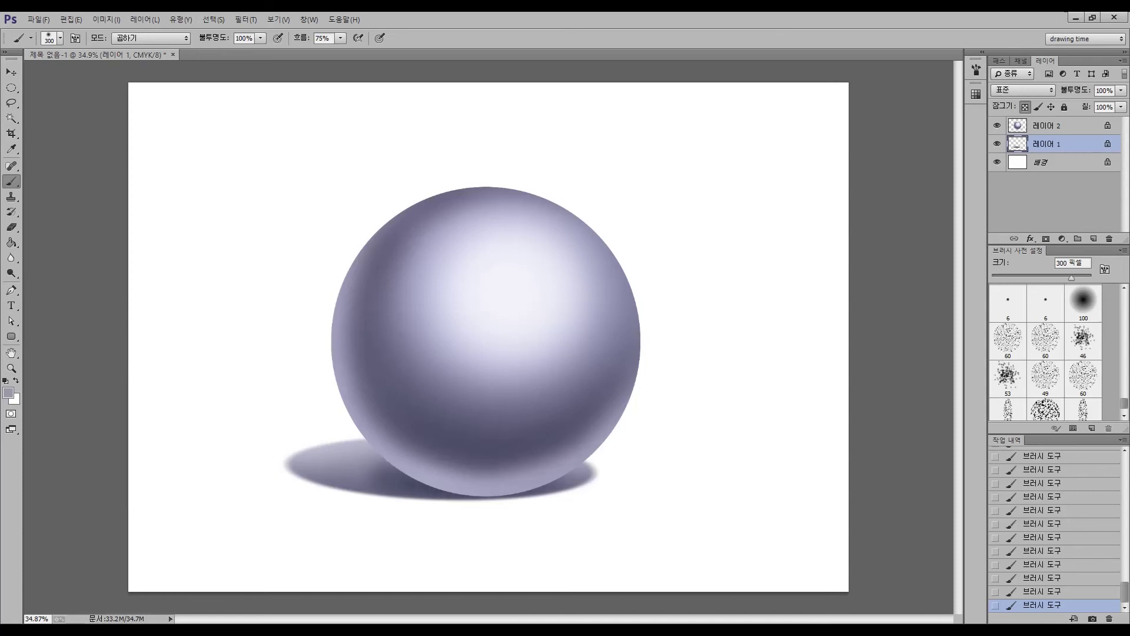
key(bracketright)
key(bracketright)
Lower the shadow layer's opacity to 80%, add a new layer, and load the shadow outline as a selection
click(1104, 90)
text(80)
key(Return)
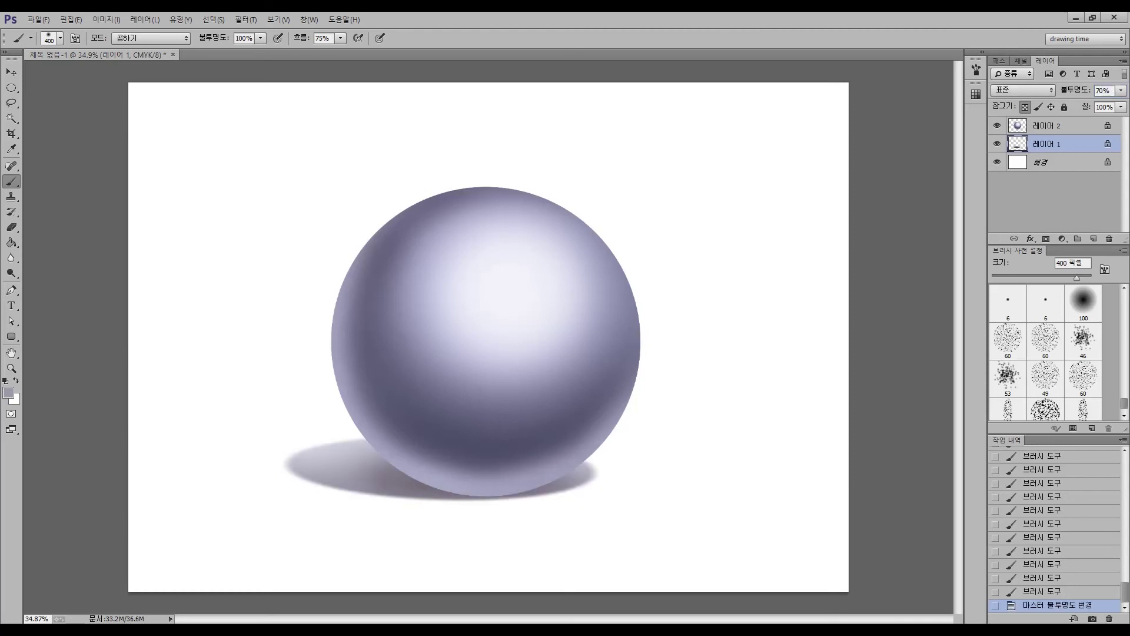
click(1094, 239)
ctrl+click(1017, 162)
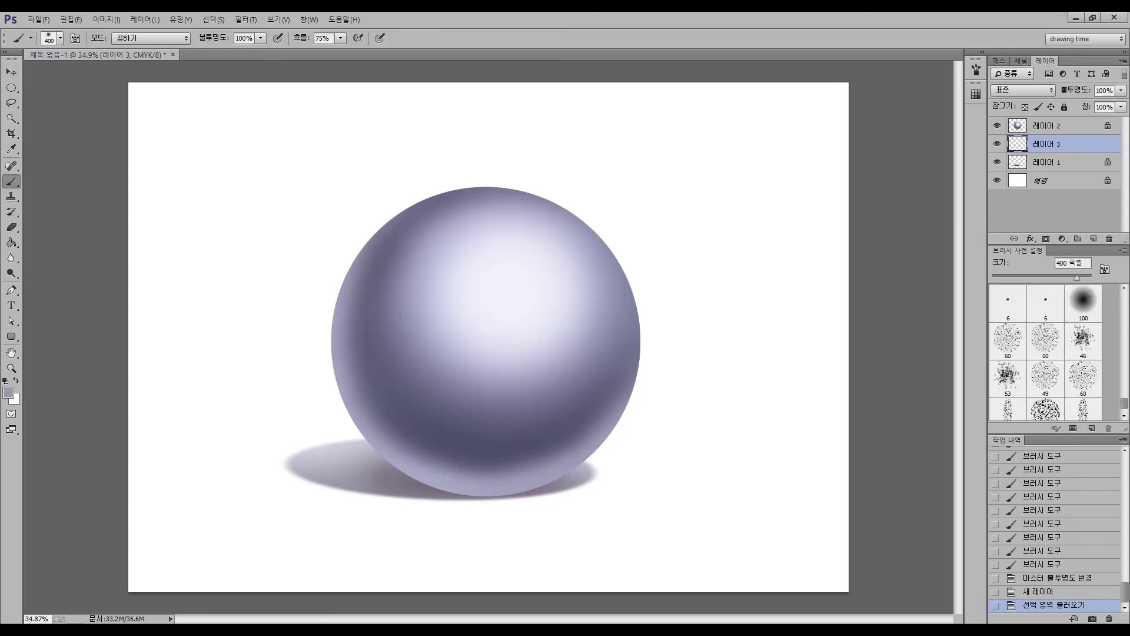
Set the new layer to Multiply and darken the shadow under the sphere's bottom with an 80 px brush
click(1023, 90)
click(1007, 139)
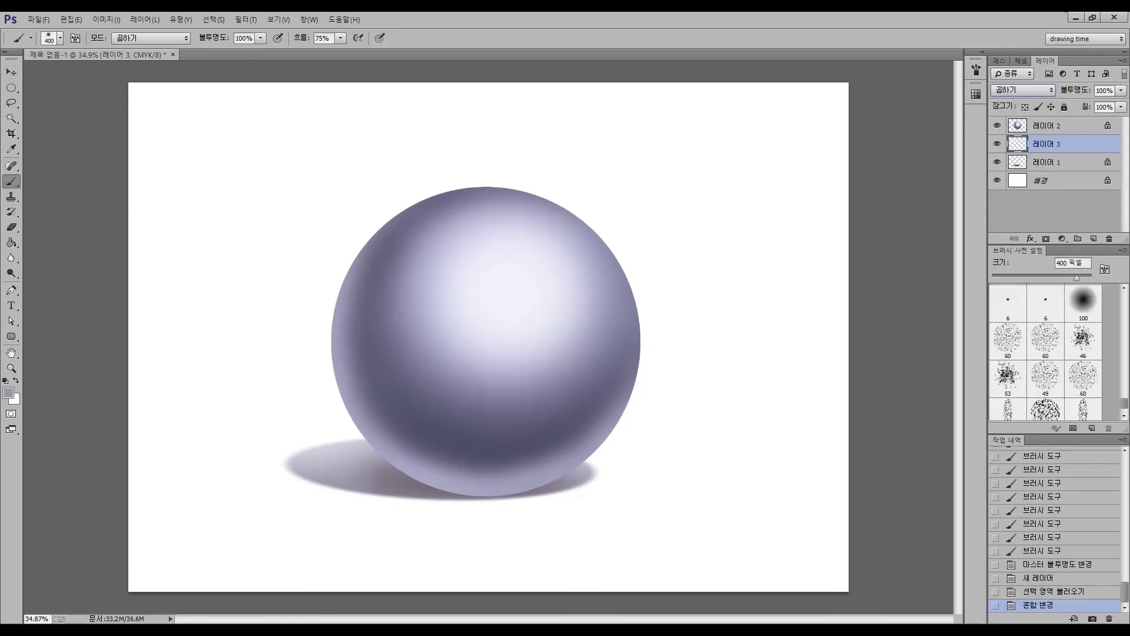
key(bracketleft)
key(bracketleft)
key(bracketleft)
click(541, 487)
drag(524, 489, 560, 487)
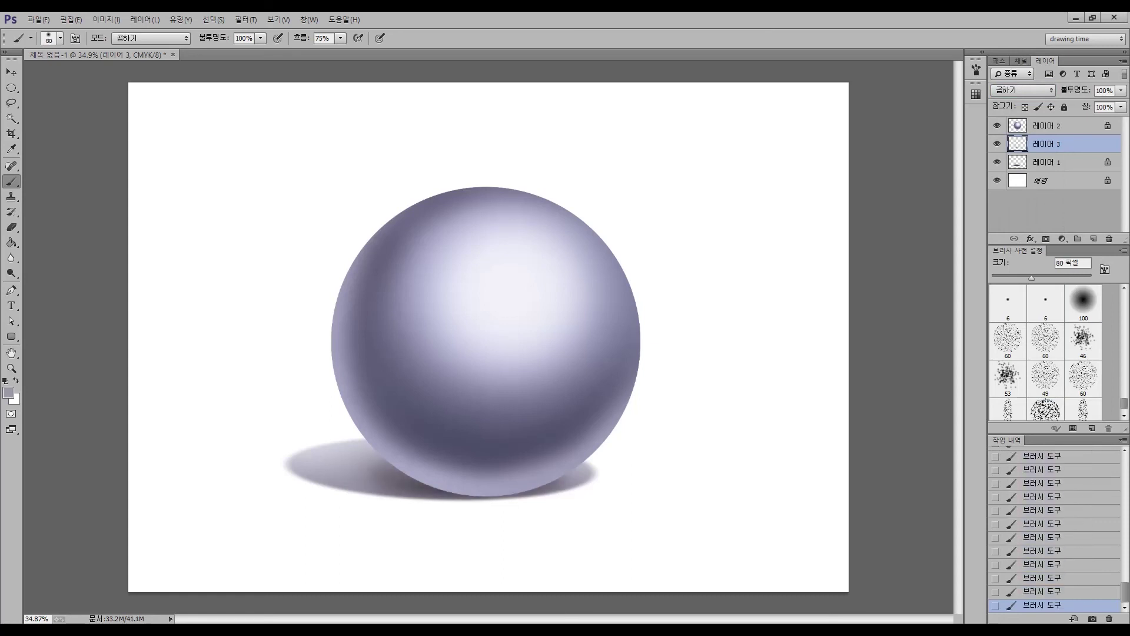
key(bracketleft)
key(bracketright)
key(bracketright)
key(bracketright)
Deselect and merge the darkening layer down into the shadow layer
key(ctrl+d)
key(ctrl+e)
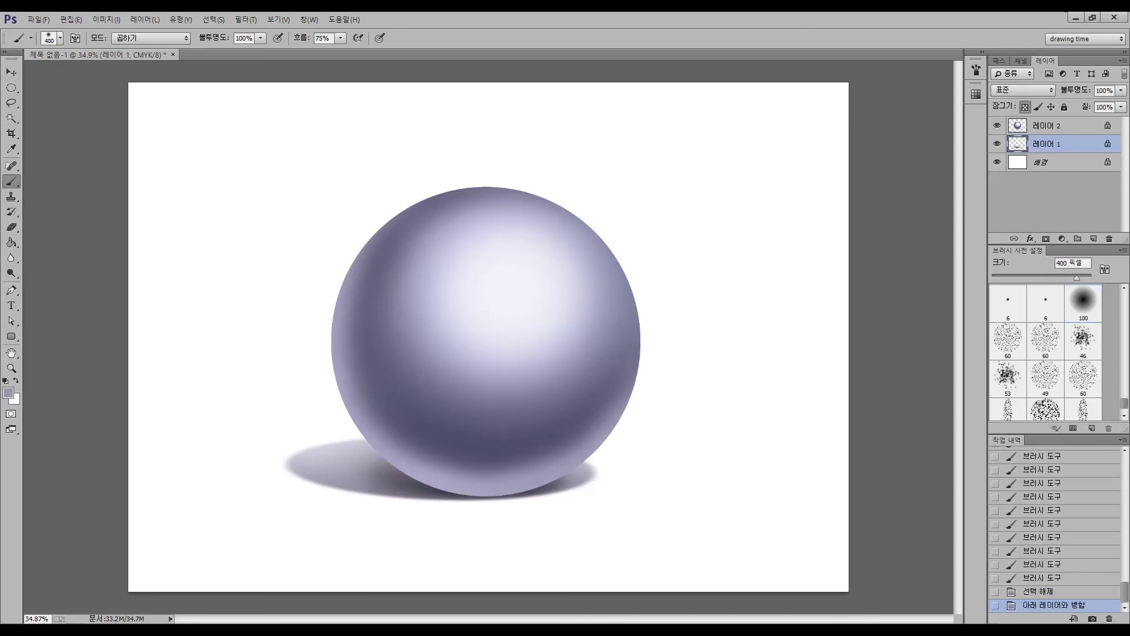
key(e)
key(bracketleft)
key(bracketleft)
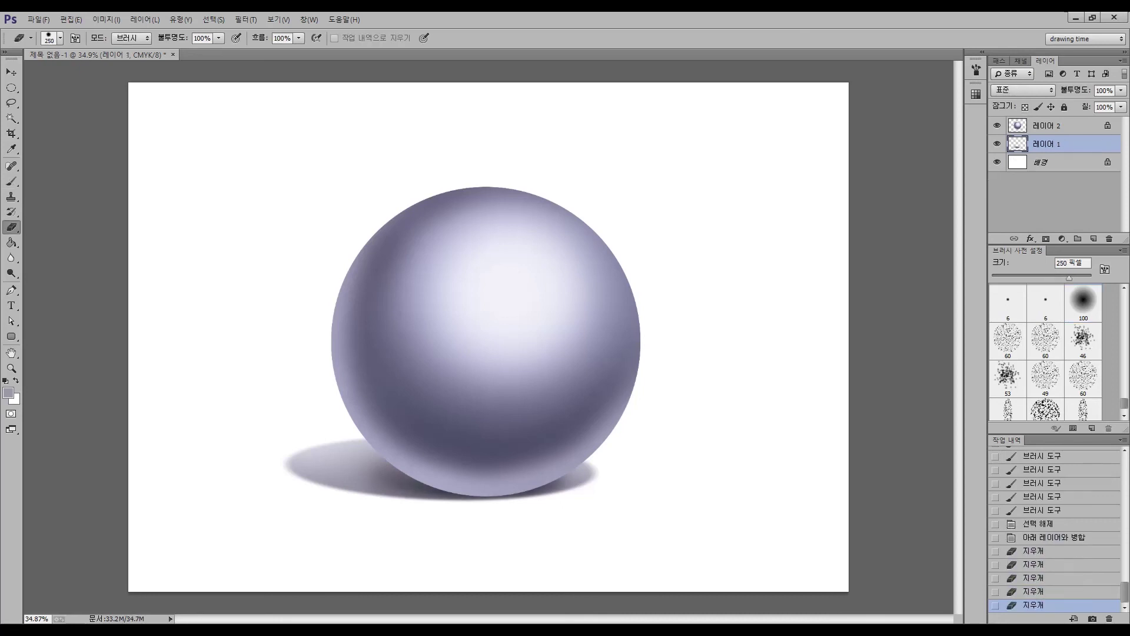
Faintly erase along the shadow's outer edge, undo and redo the strokes, then return to the sphere's layer
drag(294, 518, 589, 518)
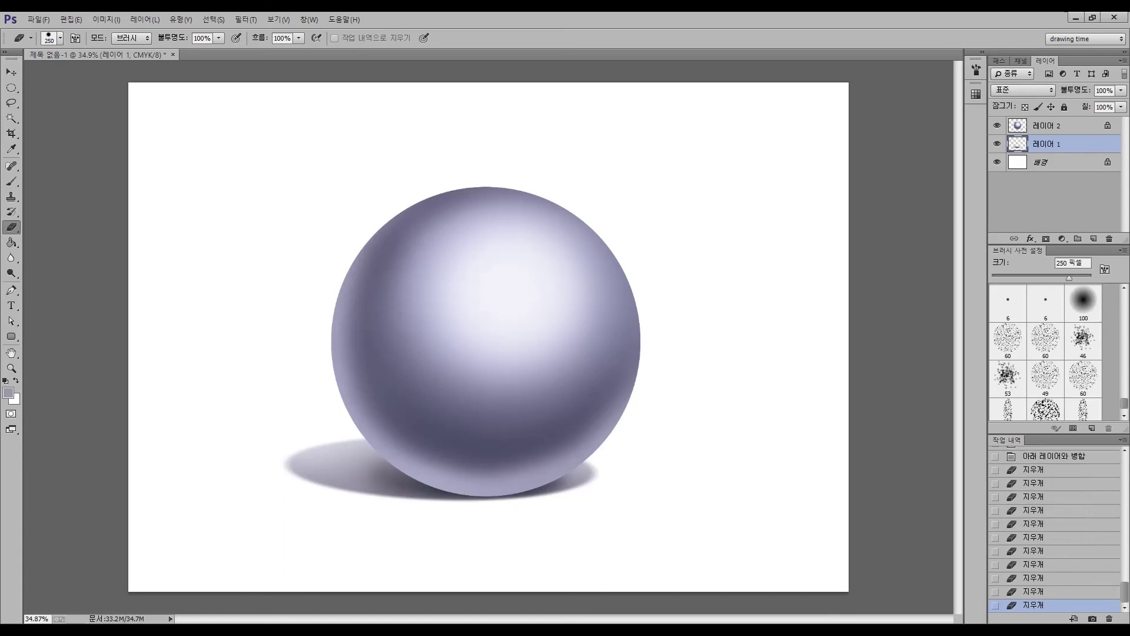
key(ctrl+alt+z)
key(ctrl+alt+z)
key(ctrl+alt+z)
key(ctrl+alt+z)
key(ctrl+alt+z)
key(ctrl+alt+z)
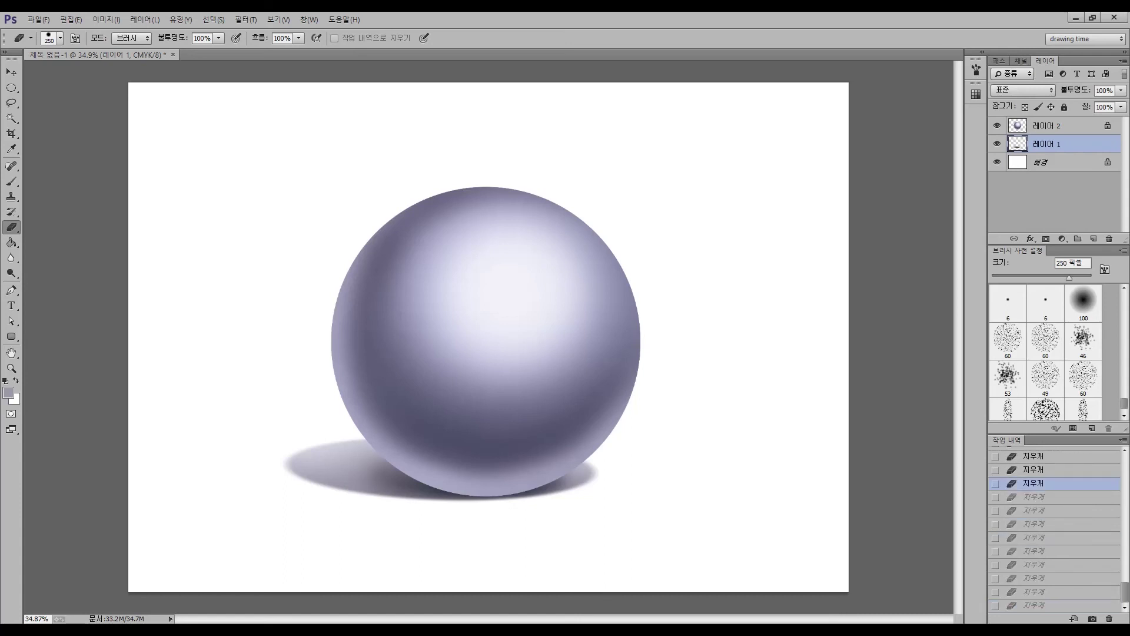
key(ctrl+shift+z)
key(ctrl+shift+z)
key(ctrl+shift+z)
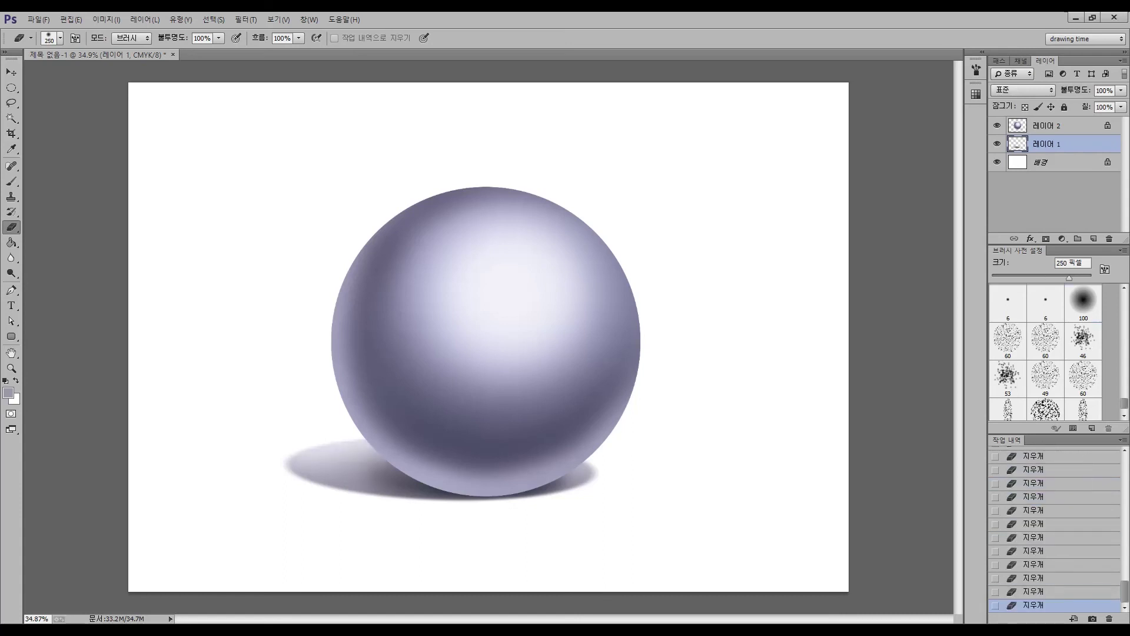
key(alt+bracketright)
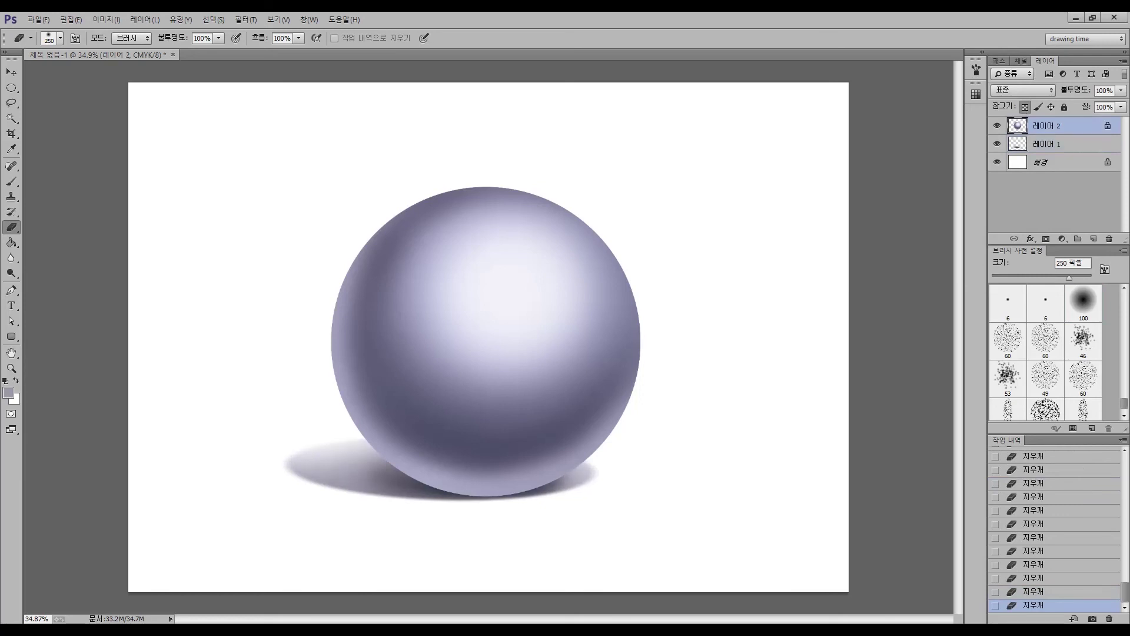